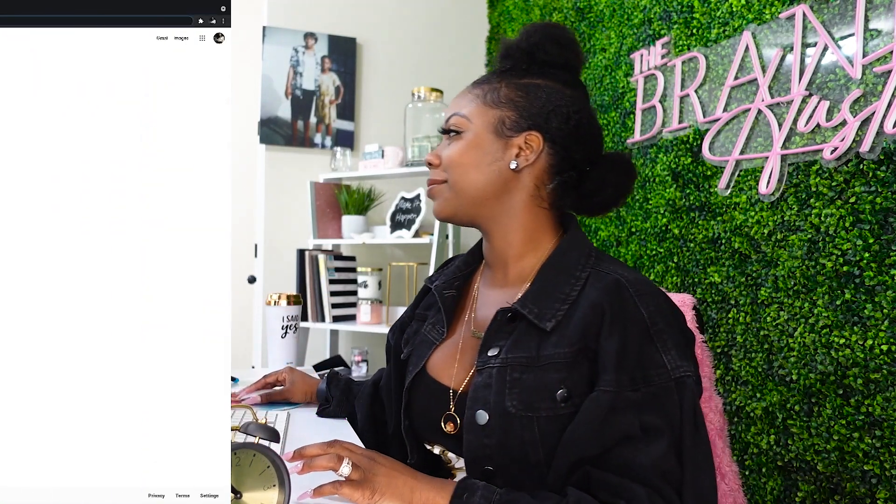
Open wix.com, get started and switch from logging in to signing up for a new account
{"action": "key", "text": "Return"}
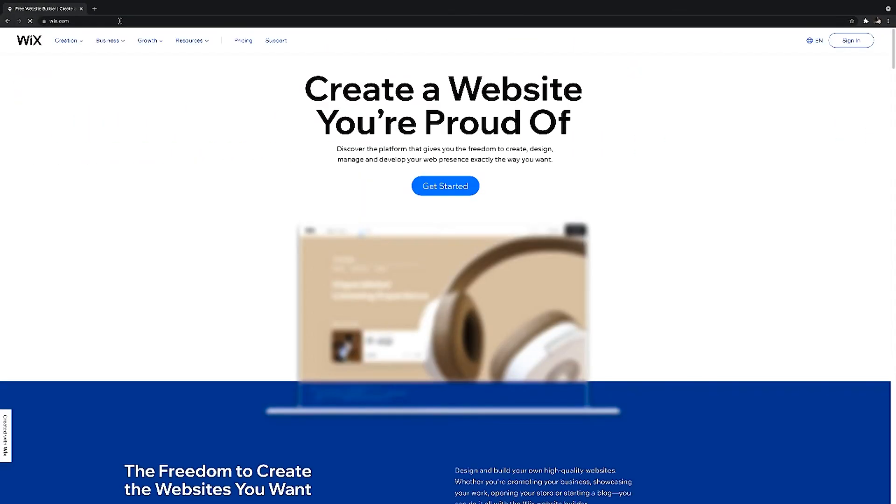
{"action": "left_click", "coordinate": [461, 185]}
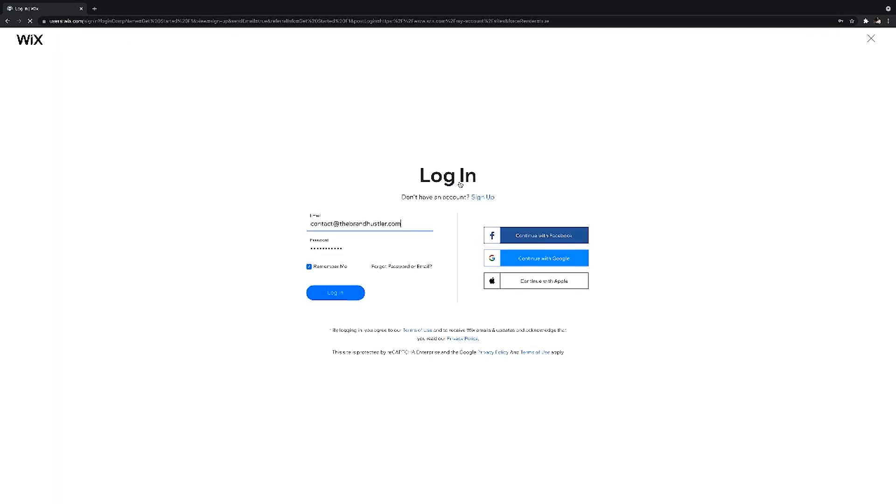
{"action": "left_click", "coordinate": [481, 198]}
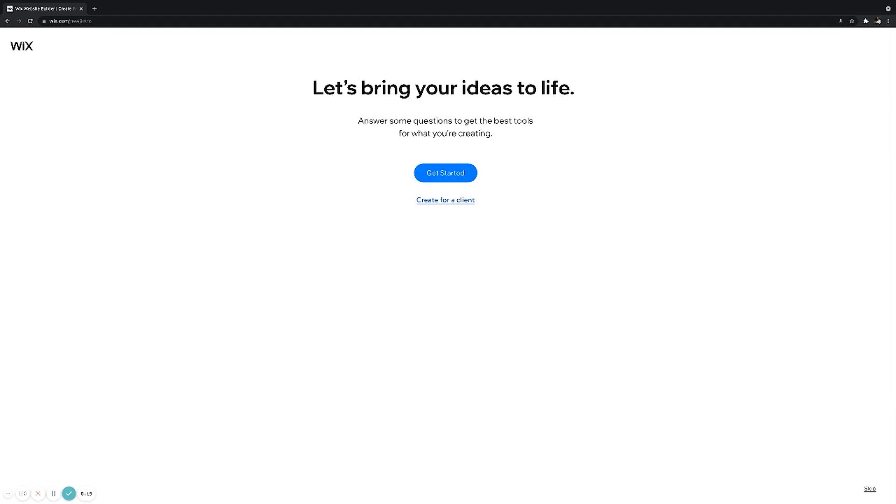
Skip the setup questions, choose to build from a template and browse the most popular templates through to page 2
{"action": "left_click", "coordinate": [870, 492]}
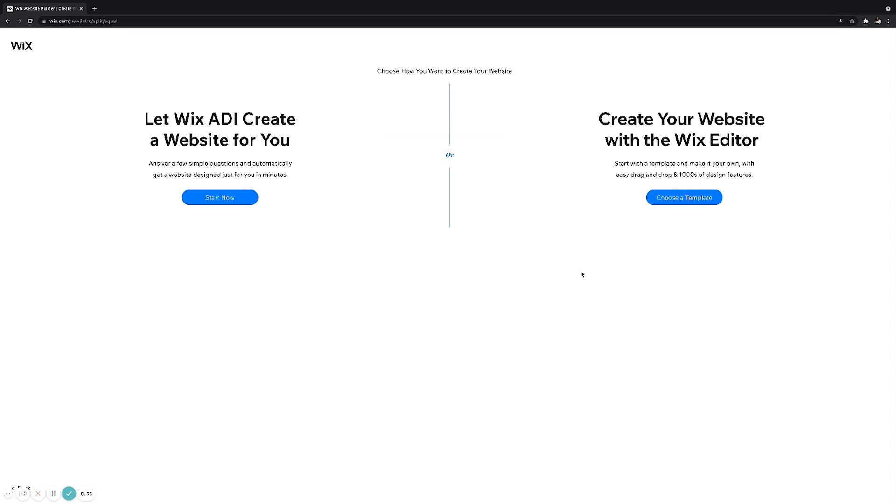
{"action": "left_click", "coordinate": [672, 198]}
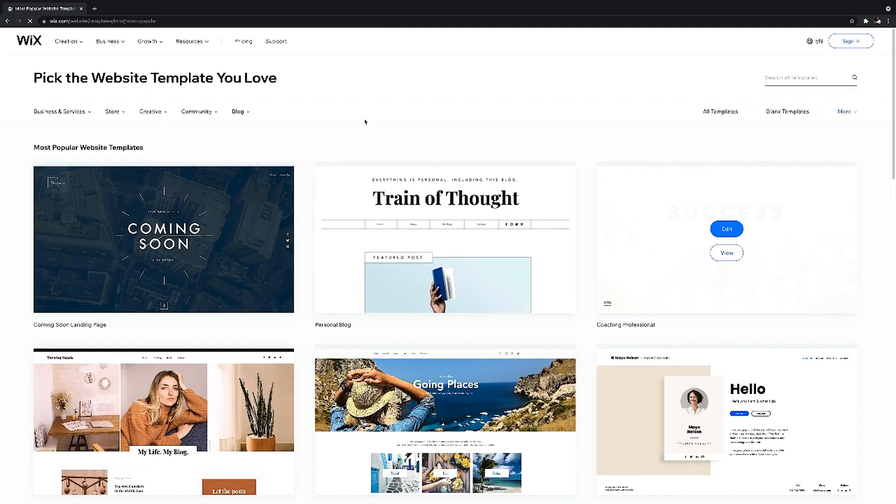
{"action": "scroll", "coordinate": [364, 194], "scroll_direction": "down", "scroll_amount": 5}
{"action": "scroll", "coordinate": [366, 196], "scroll_direction": "down", "scroll_amount": 8}
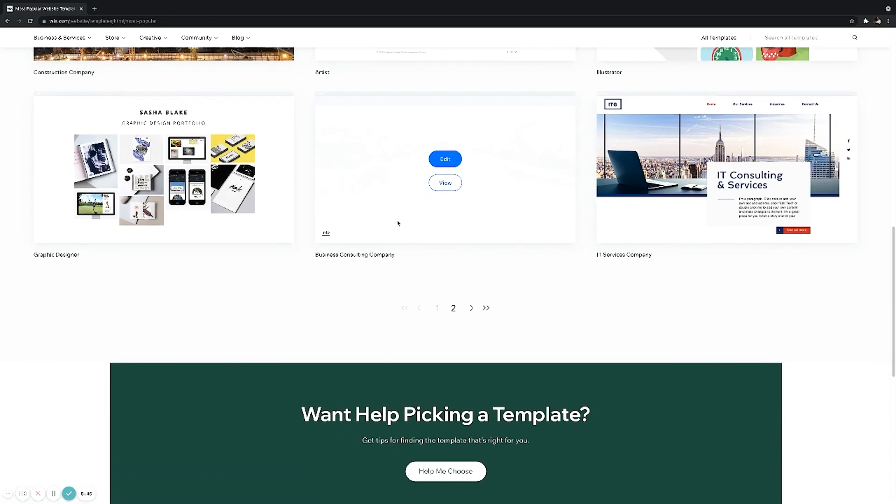
{"action": "left_click", "coordinate": [454, 306]}
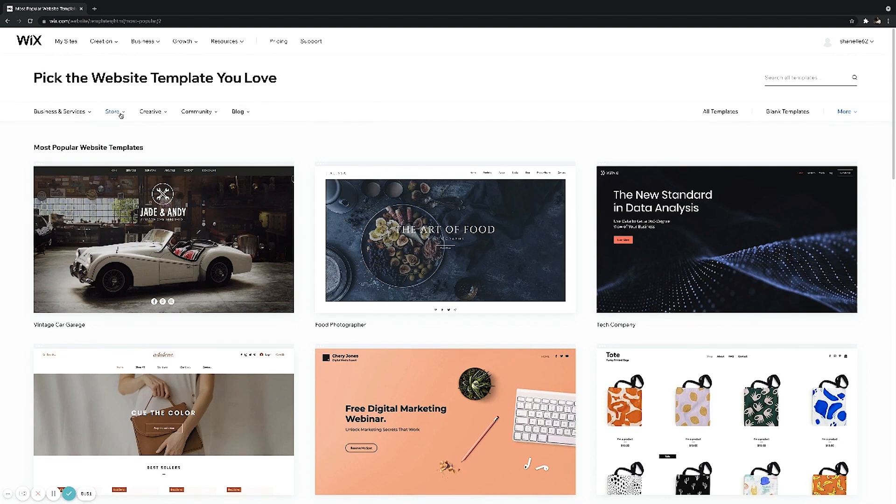
Narrow the templates to the Fashion & Clothing online store category and look through them
{"action": "mouse_move", "coordinate": [121, 115]}
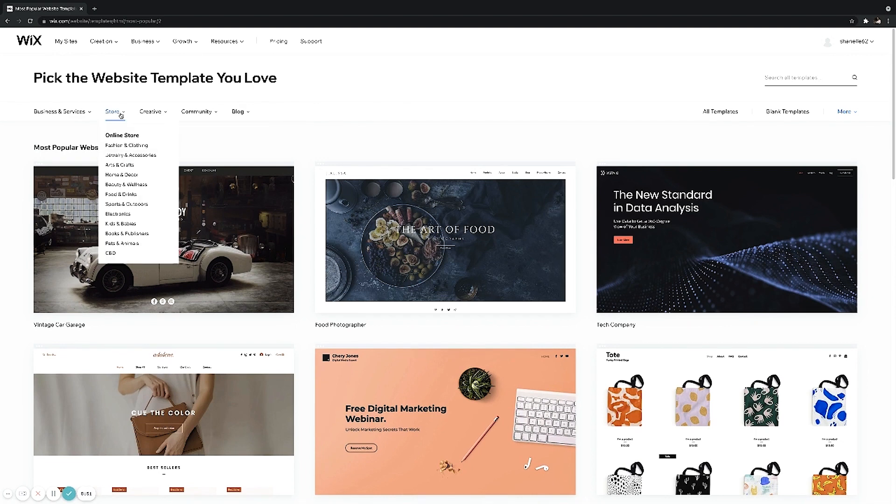
{"action": "left_click", "coordinate": [123, 144]}
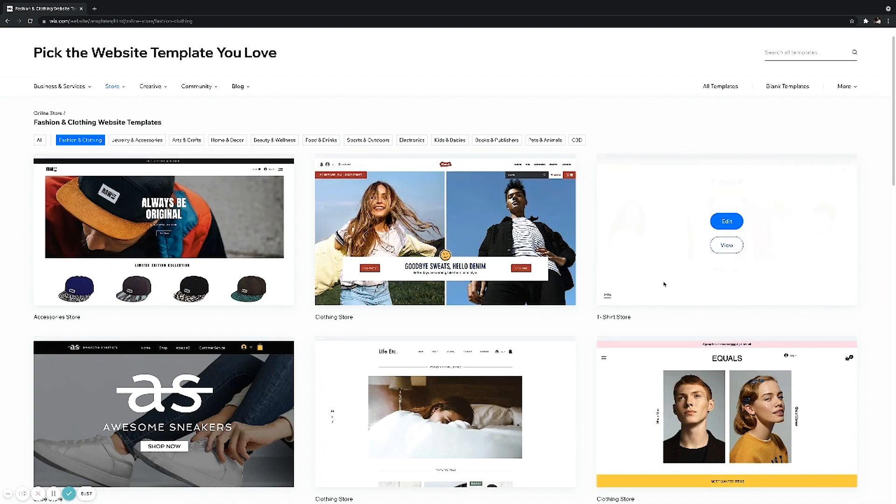
{"action": "mouse_move", "coordinate": [468, 297]}
{"action": "scroll", "coordinate": [471, 290], "scroll_direction": "down", "scroll_amount": 3}
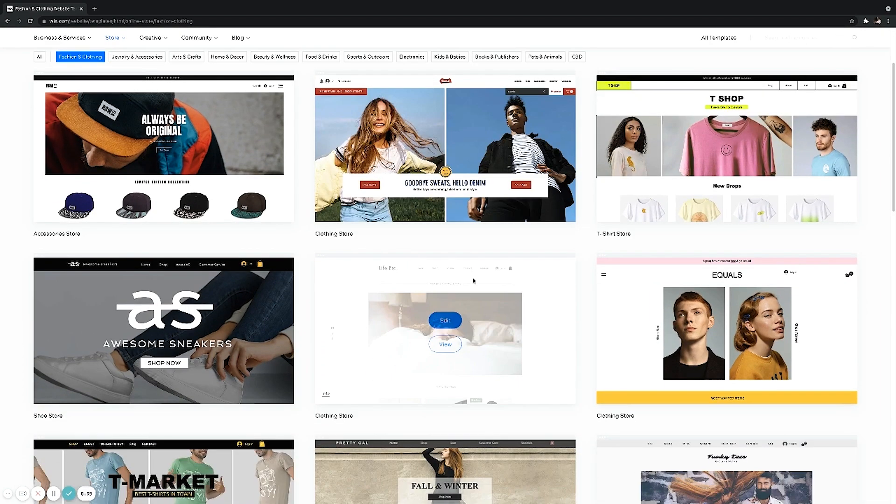
{"action": "scroll", "coordinate": [480, 279], "scroll_direction": "up", "scroll_amount": 3}
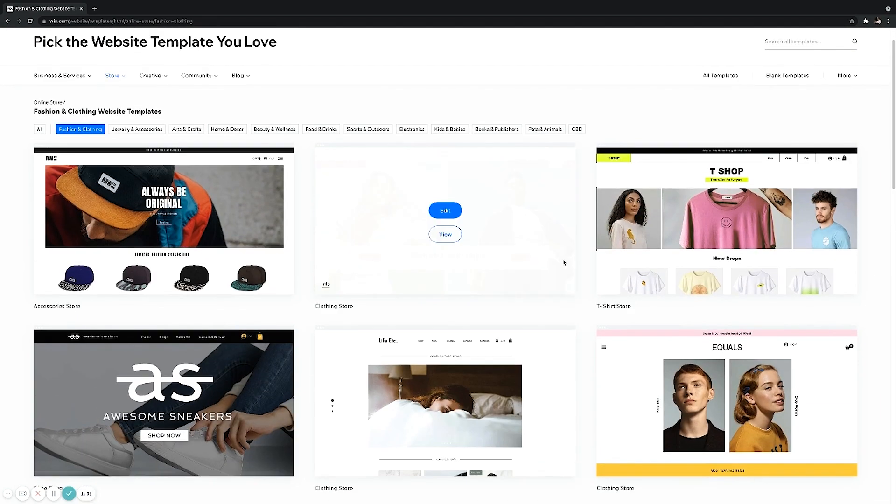
Preview the T-Shirt Store template and open it for editing
{"action": "mouse_move", "coordinate": [794, 224]}
{"action": "left_click", "coordinate": [727, 234]}
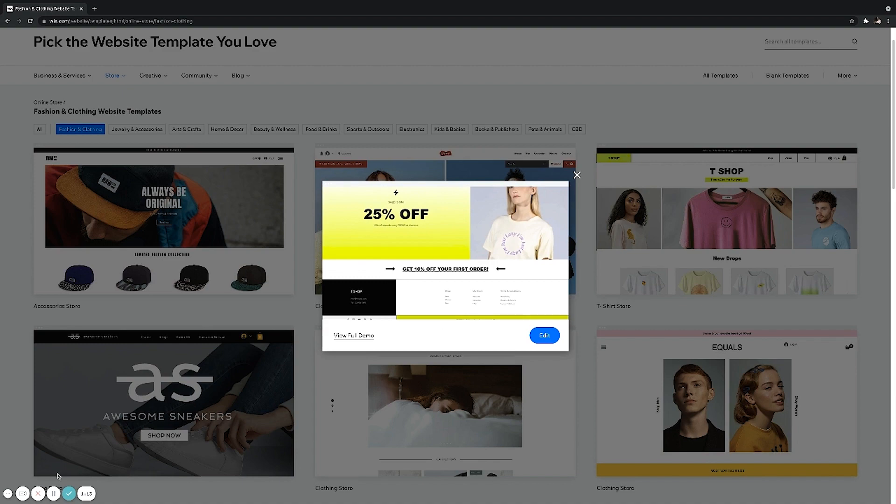
{"action": "left_click", "coordinate": [52, 494]}
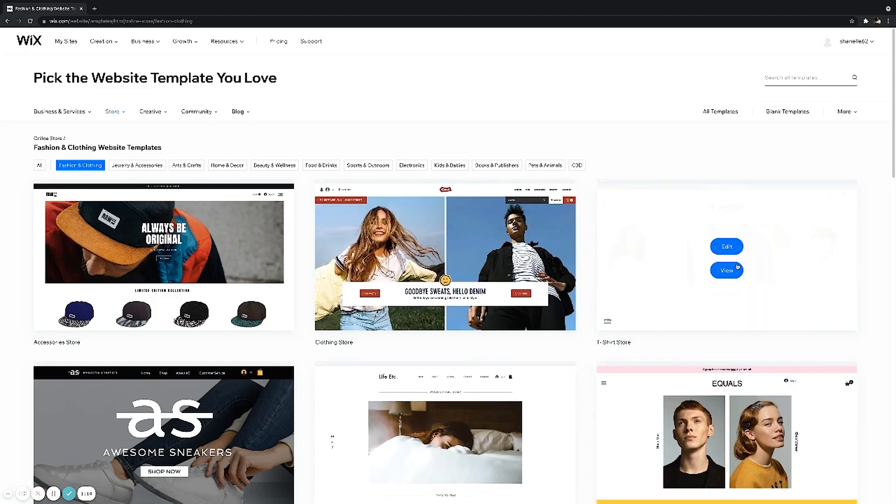
{"action": "left_click", "coordinate": [735, 271]}
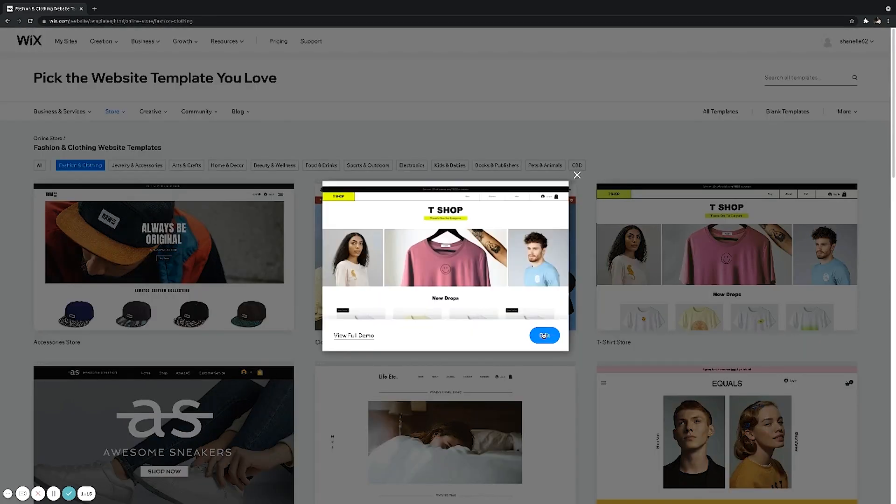
{"action": "left_click", "coordinate": [543, 335]}
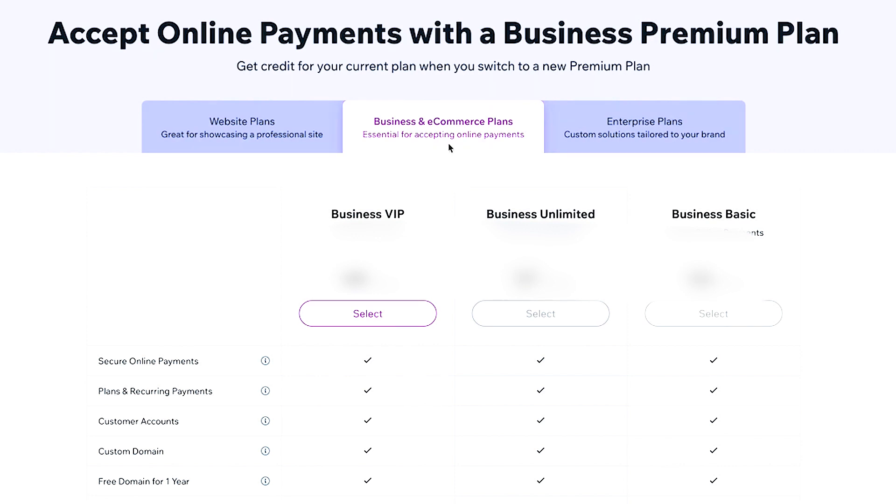
Compare the features of the Business VIP, Business Unlimited and Business Basic plans for accepting online payments
{"action": "scroll", "coordinate": [448, 280], "scroll_direction": "down", "scroll_amount": 1}
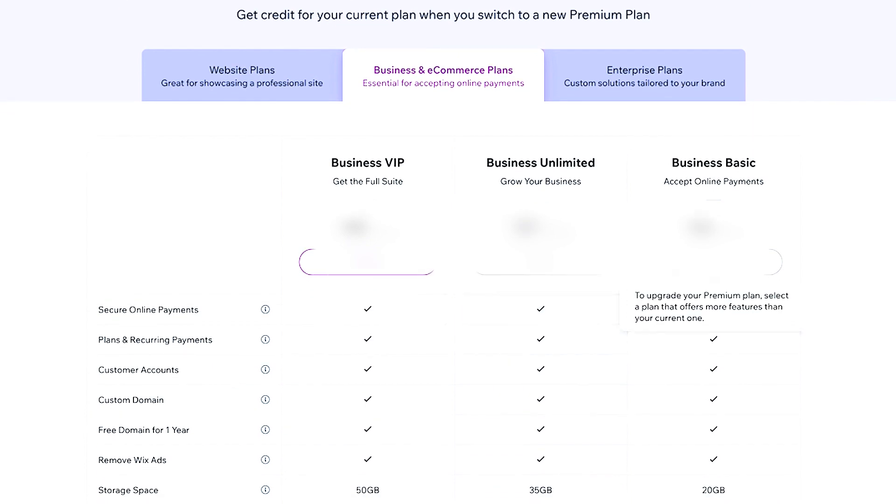
{"action": "scroll", "coordinate": [372, 400], "scroll_direction": "down", "scroll_amount": 4}
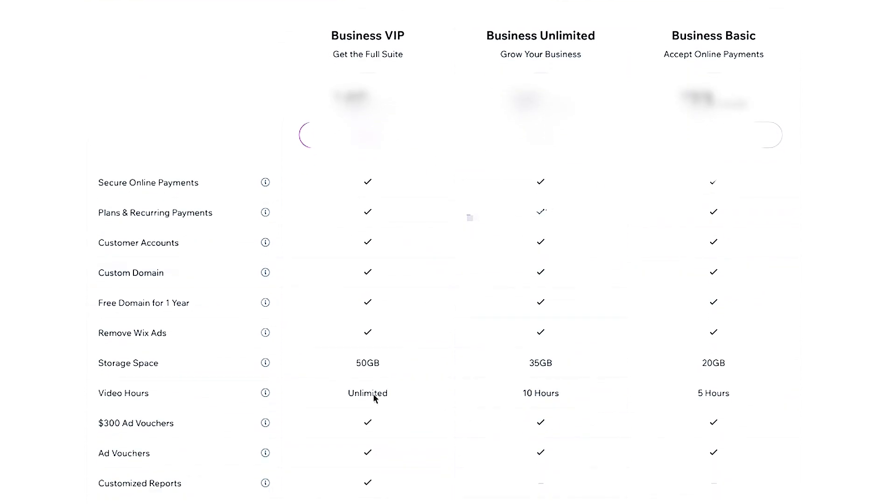
{"action": "scroll", "coordinate": [374, 399], "scroll_direction": "down", "scroll_amount": 3}
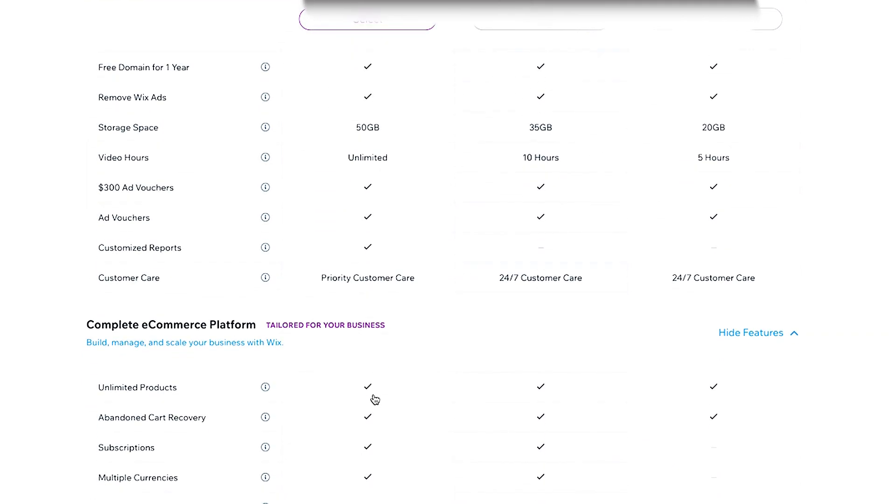
{"action": "scroll", "coordinate": [375, 399], "scroll_direction": "down", "scroll_amount": 1}
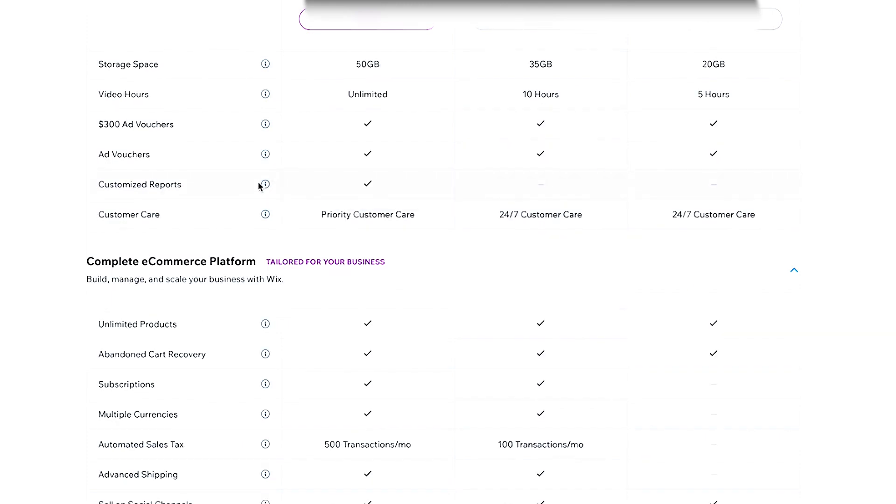
{"action": "mouse_move", "coordinate": [265, 186]}
{"action": "scroll", "coordinate": [600, 338], "scroll_direction": "up", "scroll_amount": 8}
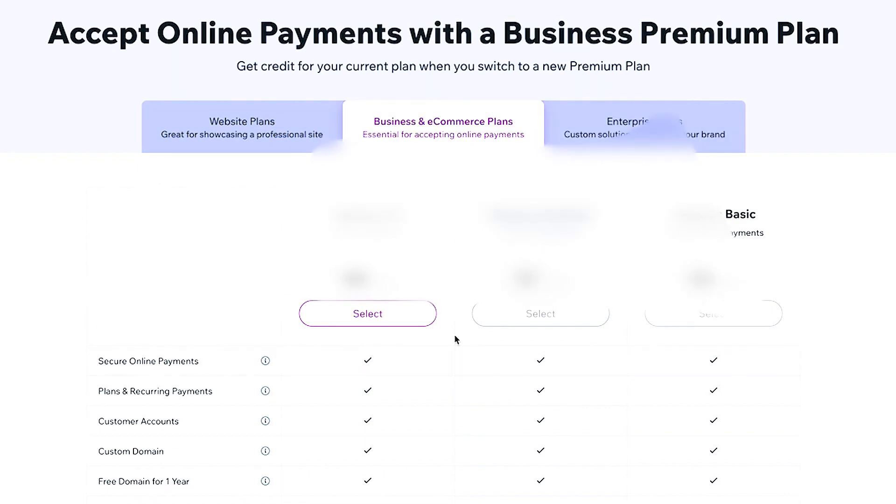
{"action": "left_click", "coordinate": [407, 324]}
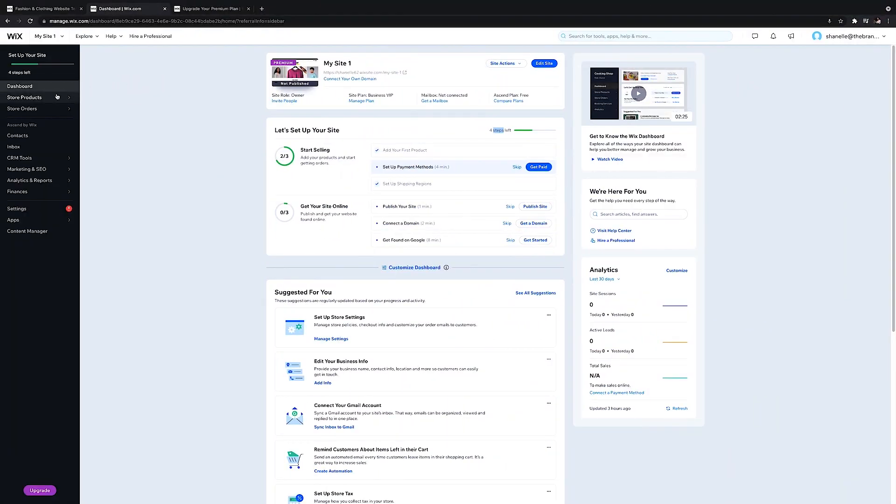
Go to the store's product list and start a new physical product
{"action": "mouse_move", "coordinate": [57, 97]}
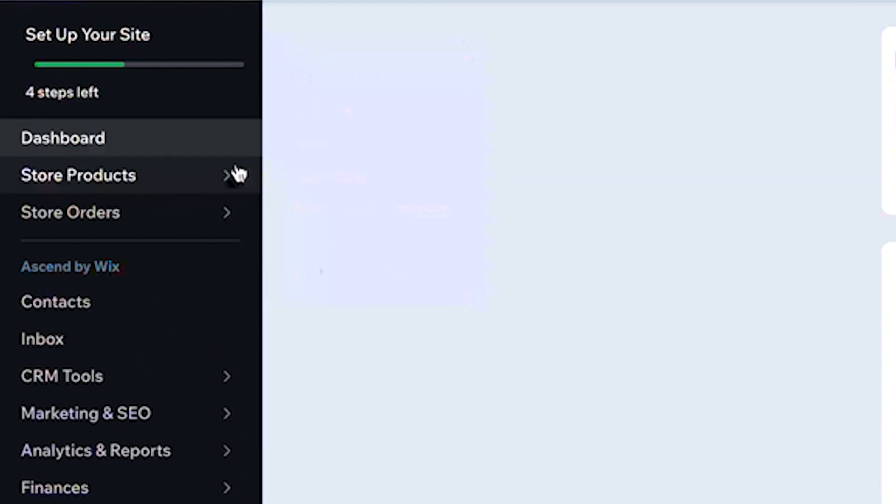
{"action": "left_click", "coordinate": [314, 117]}
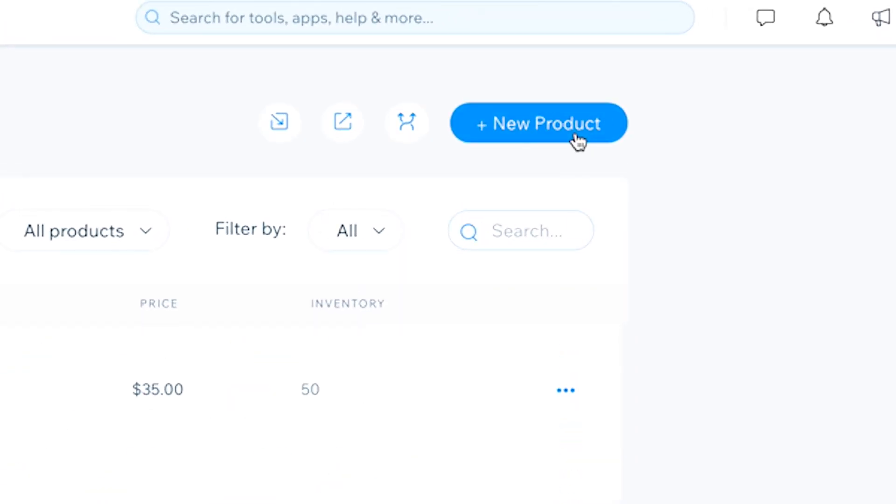
{"action": "left_click", "coordinate": [578, 140]}
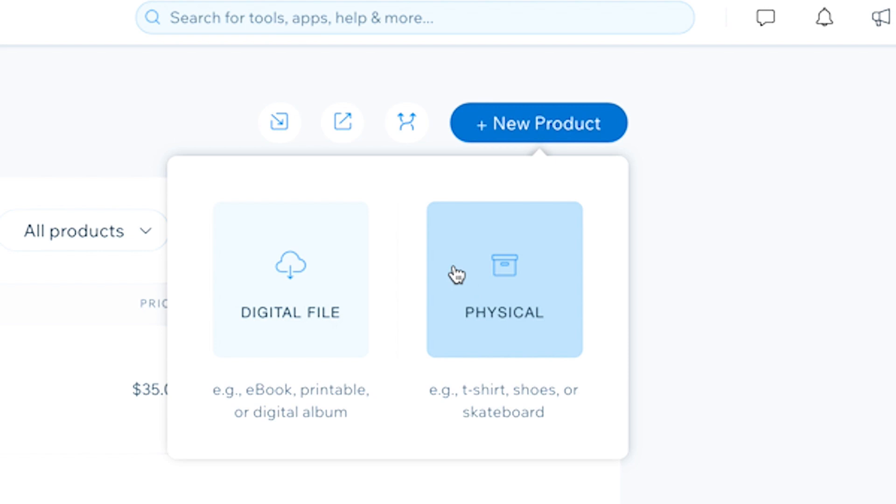
{"action": "left_click", "coordinate": [456, 275]}
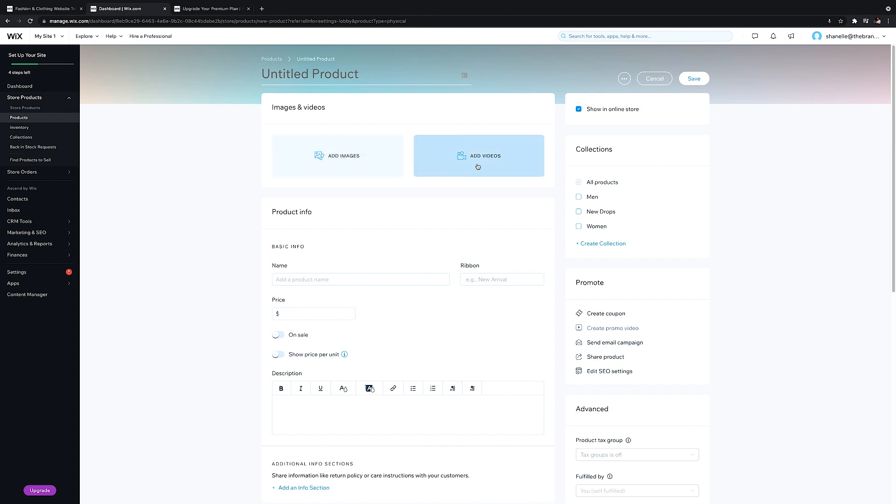
Add an info section to the new product titled "Special Care Instructions" with the description "hbhjbkhb"
{"action": "scroll", "coordinate": [433, 219], "scroll_direction": "down", "scroll_amount": 4}
{"action": "mouse_move", "coordinate": [344, 183]}
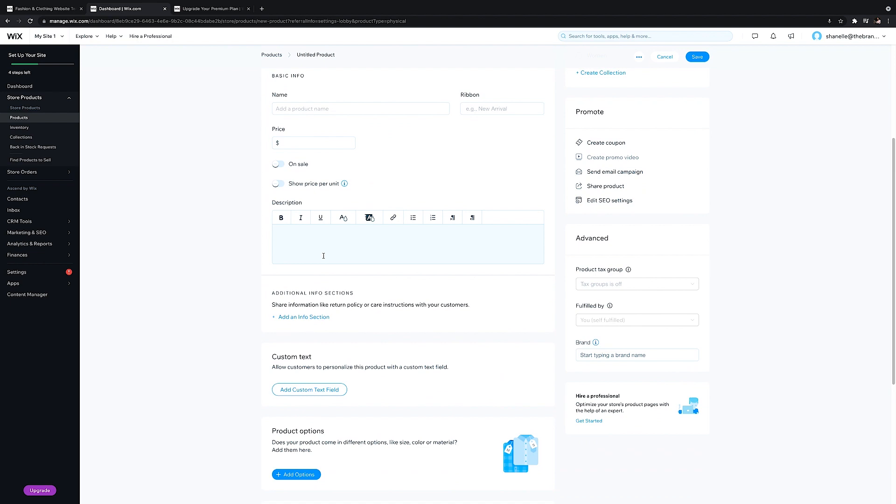
{"action": "scroll", "coordinate": [324, 255], "scroll_direction": "down", "scroll_amount": 1}
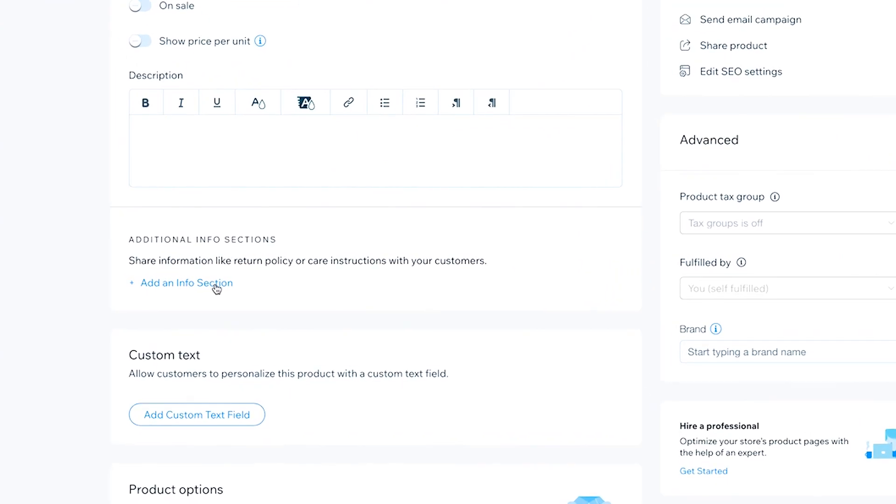
{"action": "left_click", "coordinate": [239, 280]}
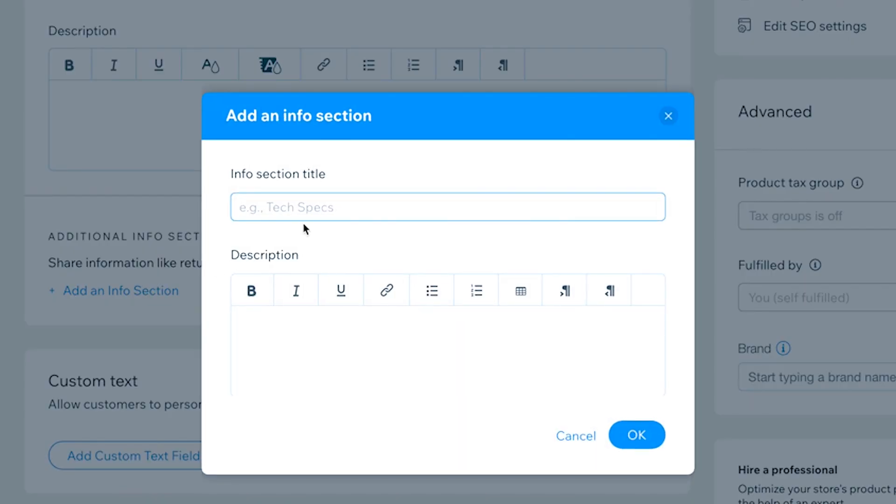
{"action": "type", "text": "Special Care Instructions"}
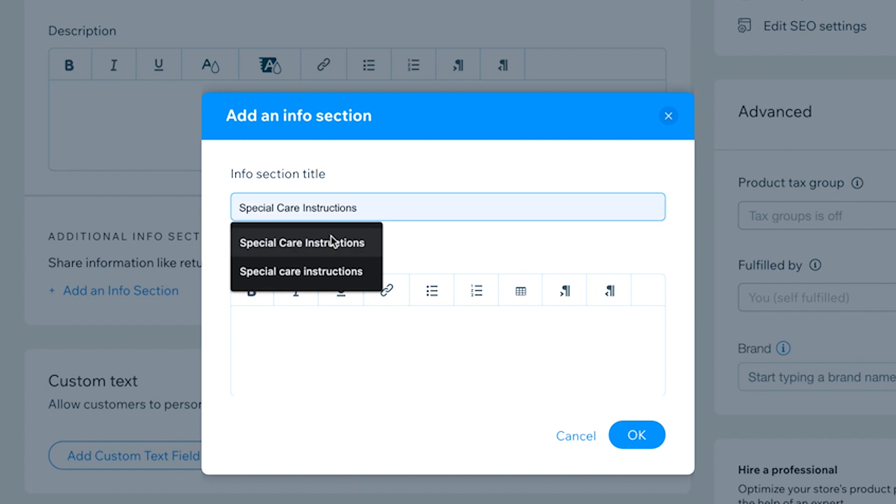
{"action": "left_click", "coordinate": [329, 241]}
{"action": "left_click", "coordinate": [543, 378]}
{"action": "type", "text": "hbhjbkhb"}
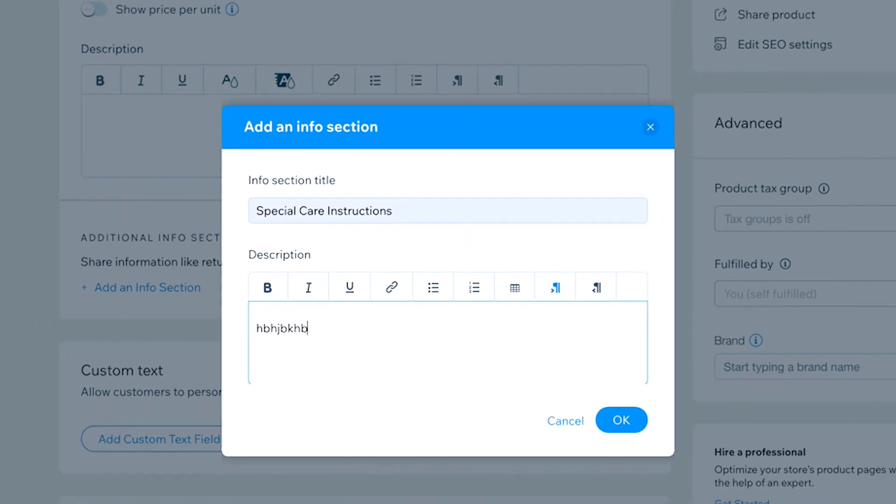
{"action": "left_click", "coordinate": [582, 385]}
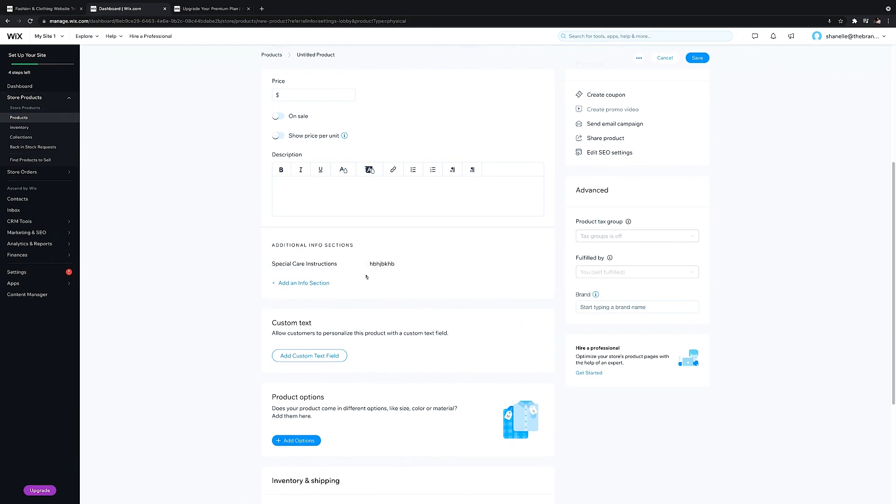
Try to save the new product and fill in its title as "SampleShirt"
{"action": "left_click", "coordinate": [697, 58]}
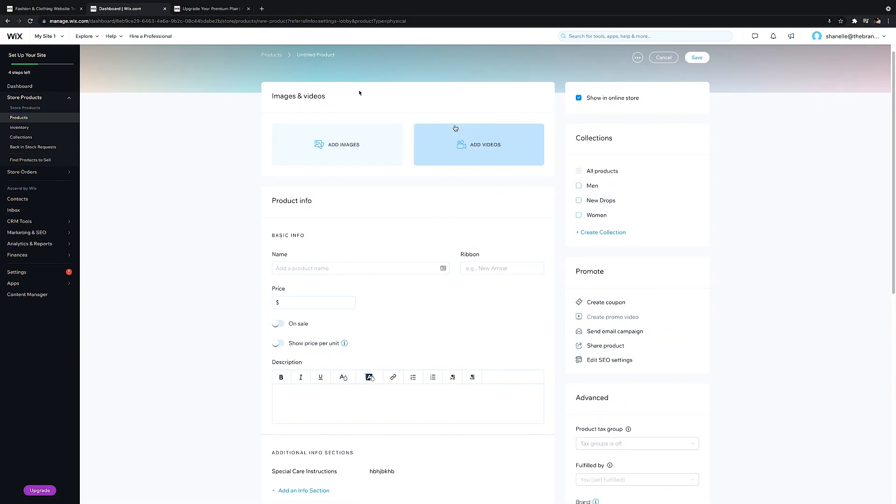
{"action": "scroll", "coordinate": [455, 128], "scroll_direction": "up", "scroll_amount": 1}
{"action": "left_click", "coordinate": [362, 69]}
{"action": "type", "text": "SampleSh"}
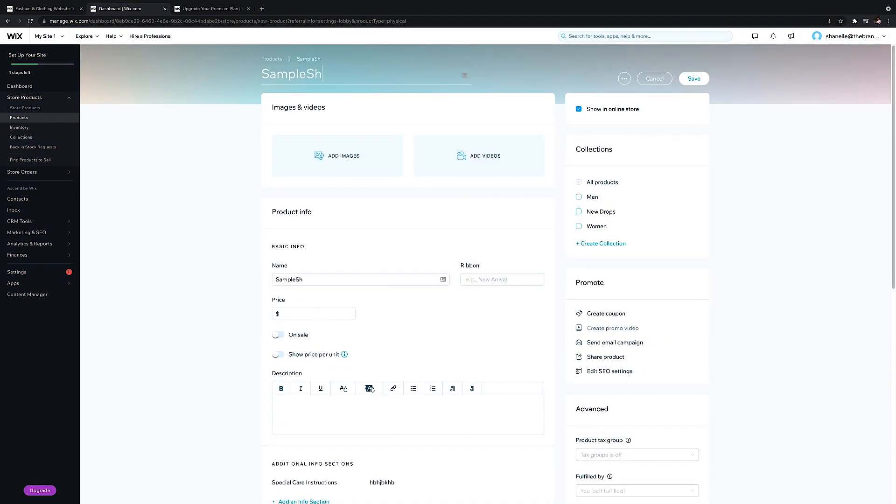
Add the mustard shirt image 3.png from the site files to the product
{"action": "left_click", "coordinate": [338, 156]}
{"action": "left_click", "coordinate": [277, 206]}
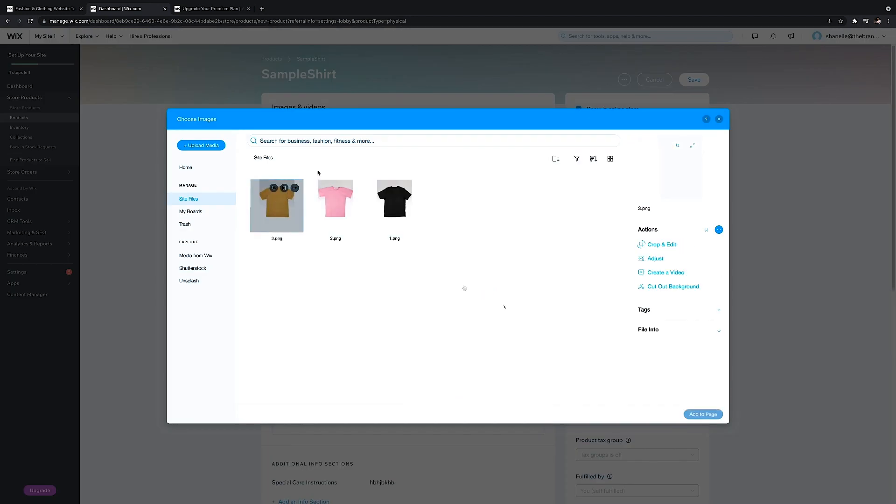
{"action": "left_click", "coordinate": [704, 414]}
Rename the product to "Sample Shirt - Yellow" and set its price to $35
{"action": "double_click", "coordinate": [346, 320]}
{"action": "type", "text": "Sample Shirt"}
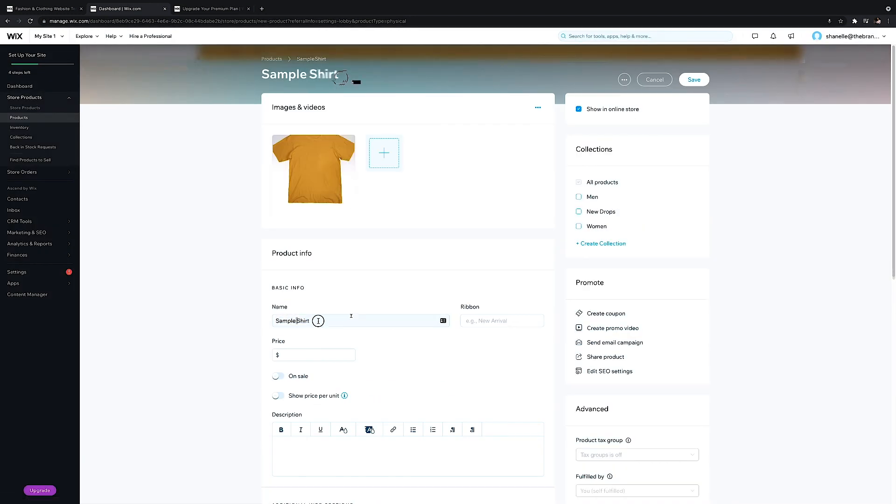
{"action": "type", "text": " - Yellow"}
{"action": "left_click", "coordinate": [314, 356]}
{"action": "type", "text": "35"}
Enter "cute yellow shirt." as the product description
{"action": "left_click", "coordinate": [346, 456]}
{"action": "type", "text": "dswdf"}
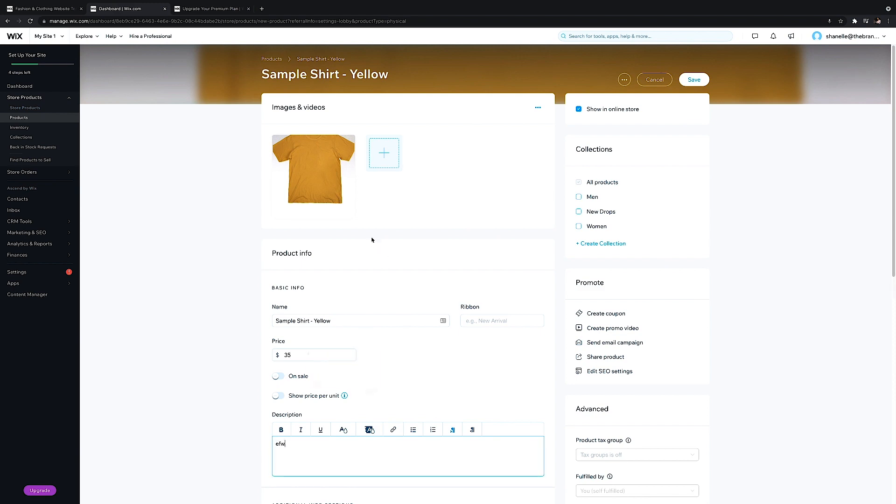
{"action": "scroll", "coordinate": [373, 240], "scroll_direction": "down", "scroll_amount": 1}
{"action": "key", "text": "BackSpace"}
{"action": "key", "text": "BackSpace"}
{"action": "key", "text": "BackSpace"}
{"action": "key", "text": "BackSpace"}
{"action": "key", "text": "BackSpace"}
{"action": "type", "text": "cute yellow shirt"}
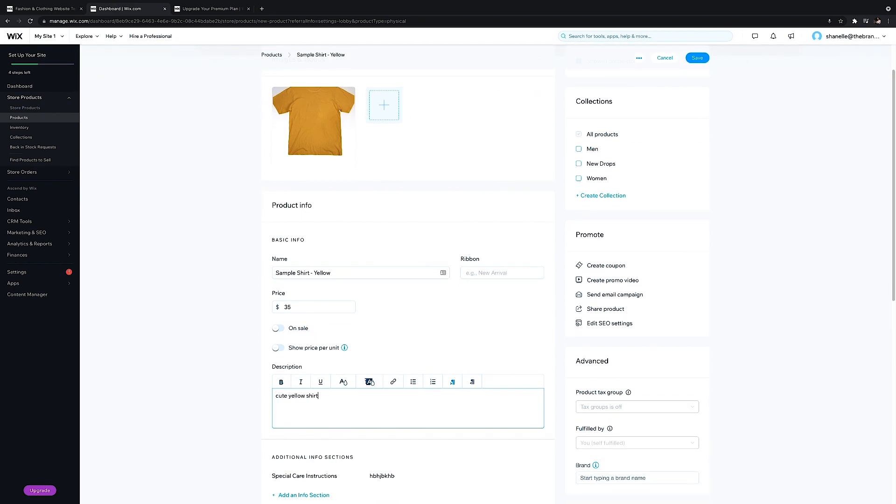
{"action": "type", "text": "."}
Add an info section titled "Shipping Policy" with the description "efwswfg" to the product
{"action": "scroll", "coordinate": [345, 447], "scroll_direction": "down", "scroll_amount": 5}
{"action": "left_click", "coordinate": [314, 243]}
{"action": "left_click", "coordinate": [391, 230]}
{"action": "left_click", "coordinate": [376, 260]}
{"action": "left_click", "coordinate": [414, 290]}
{"action": "type", "text": "Mw"}
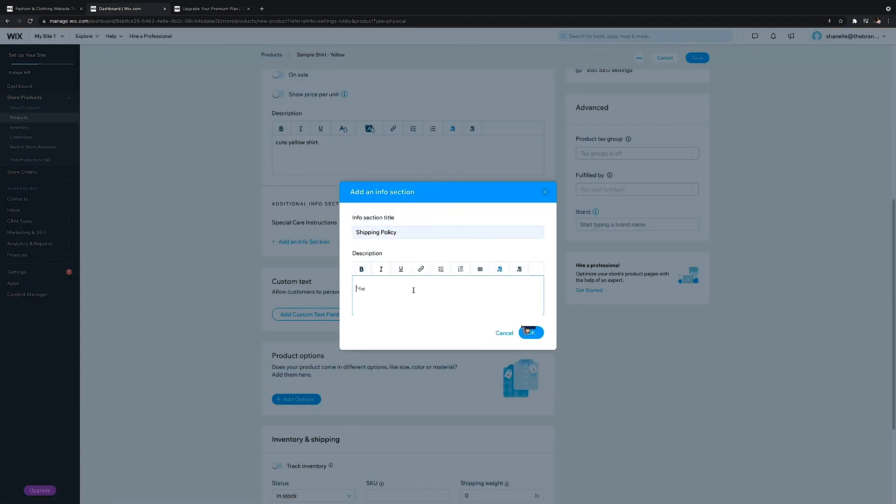
{"action": "left_click", "coordinate": [528, 331]}
Add an info section titled "Returns & Exchanges" with the description "sfvsrd" and save the product
{"action": "left_click", "coordinate": [304, 263]}
{"action": "left_click", "coordinate": [391, 232]}
{"action": "type", "text": "R"}
{"action": "left_click", "coordinate": [393, 249]}
{"action": "left_click", "coordinate": [405, 288]}
{"action": "type", "text": "sfvsrd"}
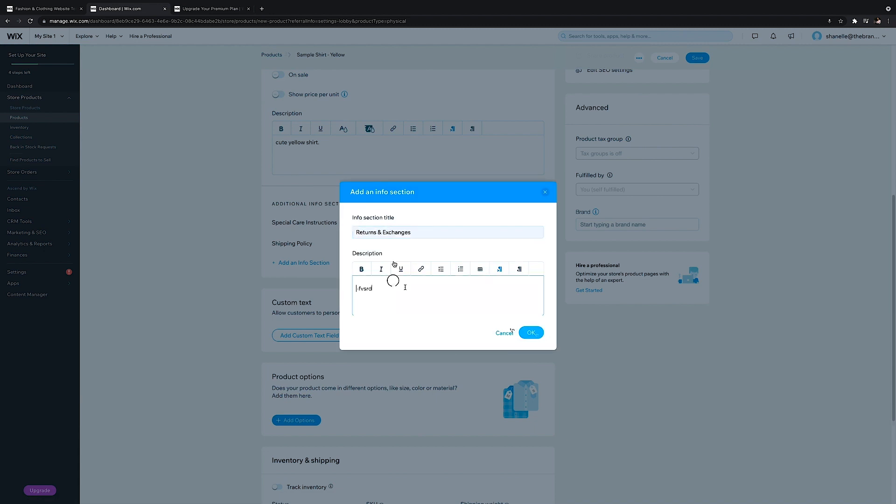
{"action": "left_click", "coordinate": [532, 332]}
{"action": "scroll", "coordinate": [511, 305], "scroll_direction": "down", "scroll_amount": 4}
{"action": "left_click", "coordinate": [698, 58]}
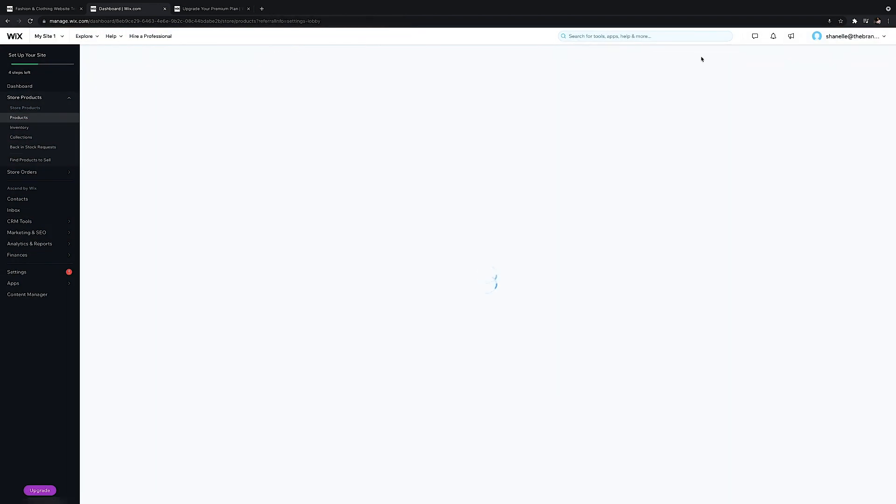
Reopen the Sample Shirt - Yellow product and turn on inventory tracking with an inventory of 50
{"action": "left_click", "coordinate": [387, 156]}
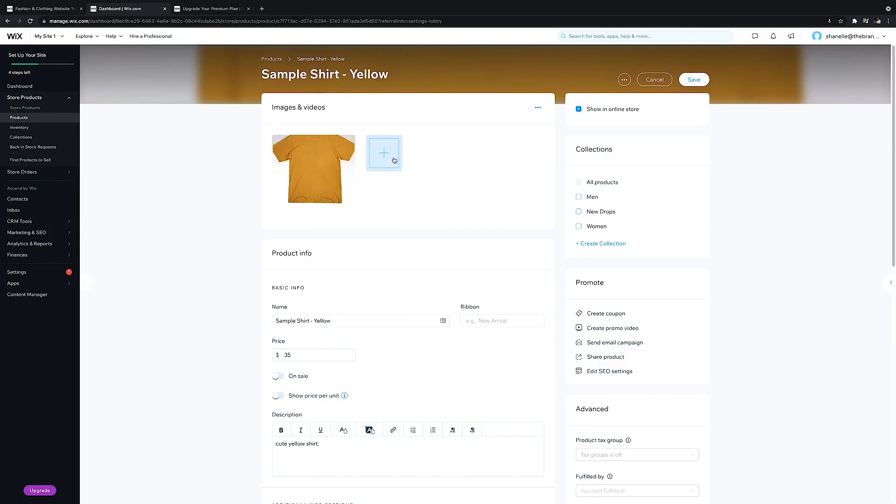
{"action": "scroll", "coordinate": [394, 160], "scroll_direction": "down", "scroll_amount": 1}
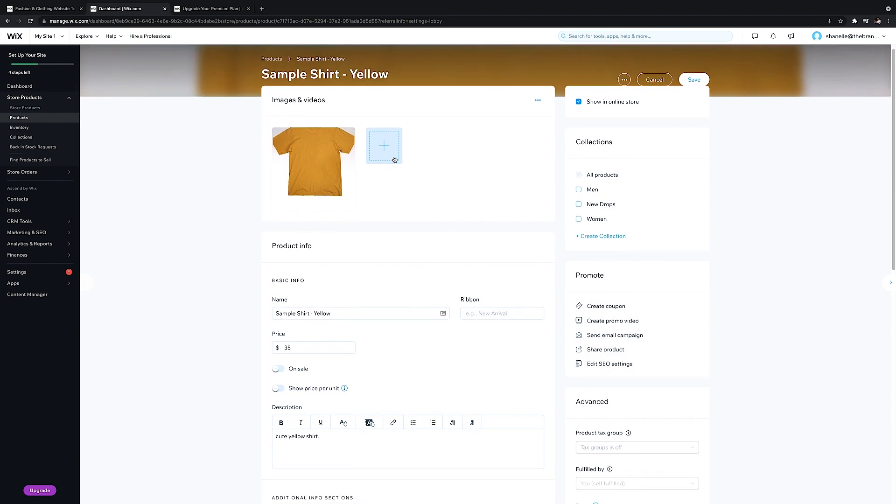
{"action": "scroll", "coordinate": [394, 161], "scroll_direction": "down", "scroll_amount": 5}
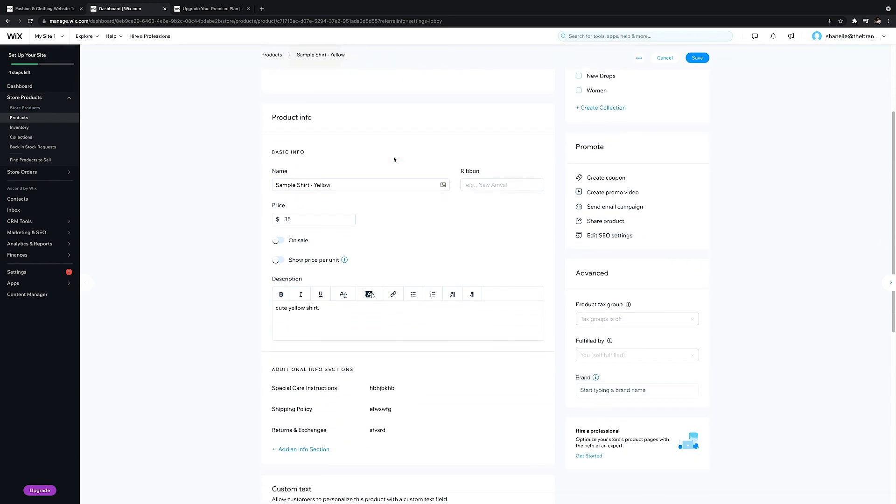
{"action": "scroll", "coordinate": [393, 159], "scroll_direction": "down", "scroll_amount": 7}
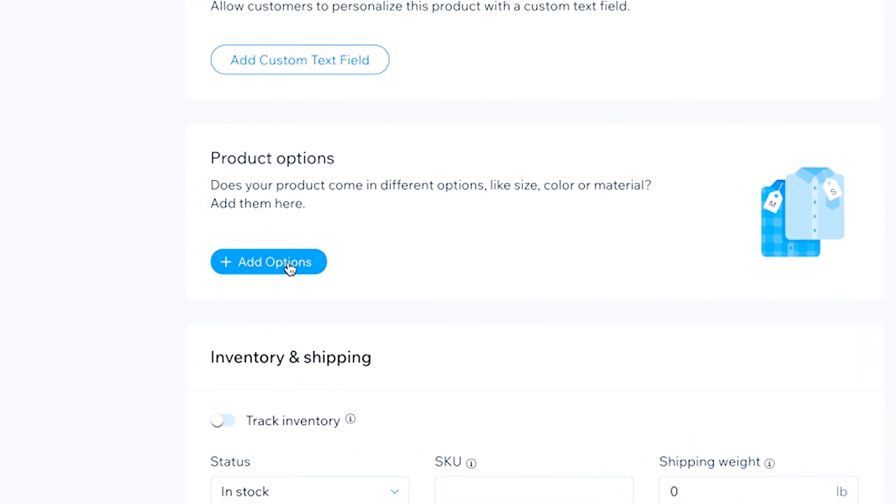
{"action": "scroll", "coordinate": [290, 270], "scroll_direction": "down", "scroll_amount": 5}
{"action": "left_click", "coordinate": [224, 189]}
{"action": "left_click", "coordinate": [326, 260]}
{"action": "type", "text": "5"}
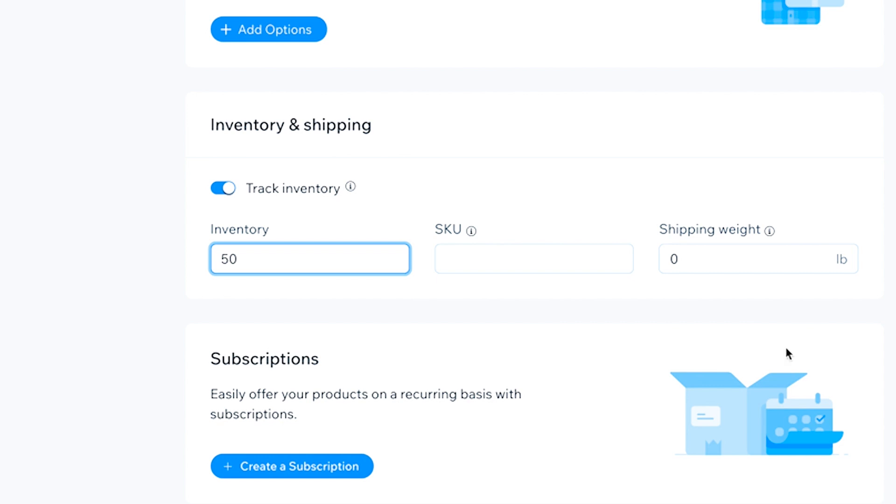
{"action": "type", "text": "0"}
Go to the store's shipping settings and open the shipping rule of the International region for editing
{"action": "left_click", "coordinate": [696, 494]}
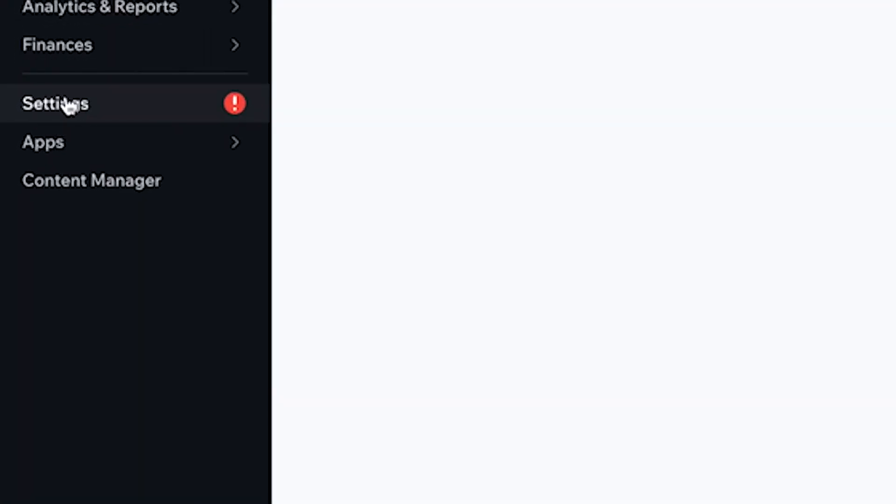
{"action": "left_click", "coordinate": [667, 292]}
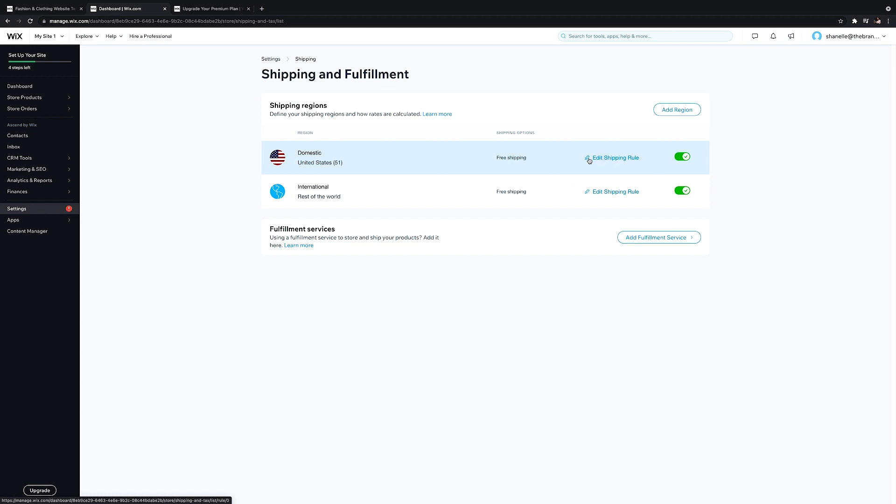
{"action": "left_click", "coordinate": [612, 195]}
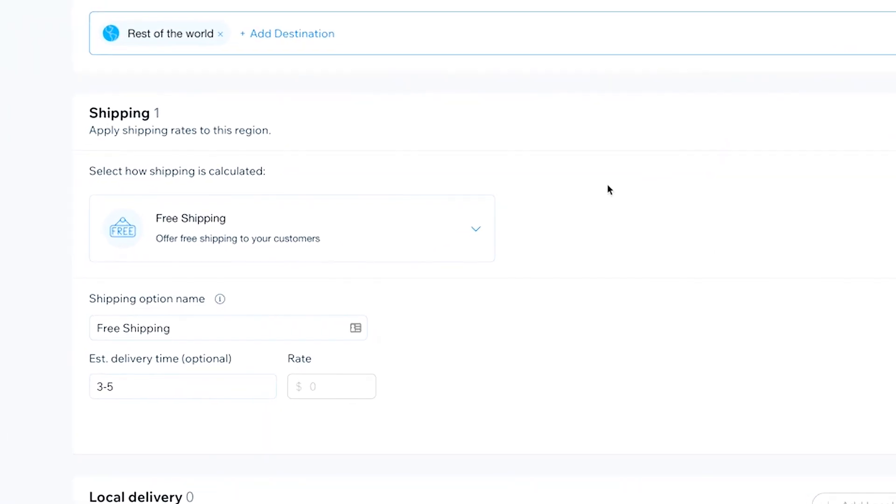
Review the shipping calculation methods and switch the Rest of the world region from Free Shipping to Flat Rate
{"action": "left_click", "coordinate": [406, 221]}
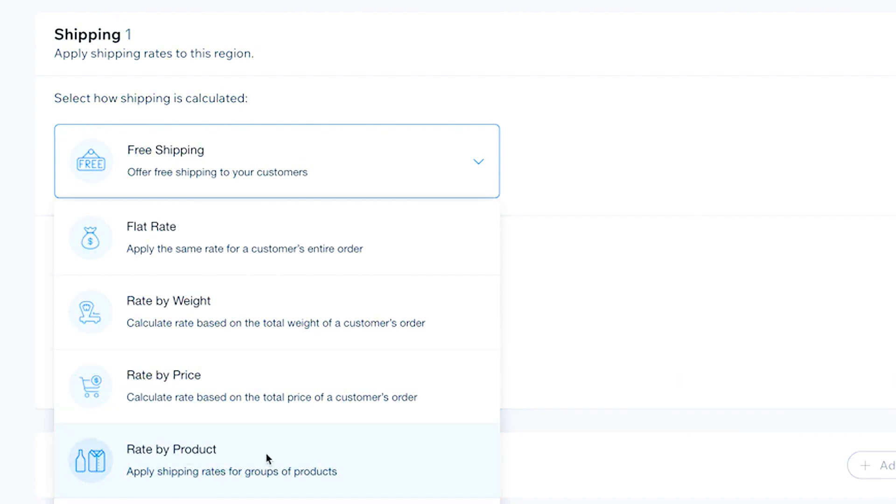
{"action": "left_click", "coordinate": [680, 124]}
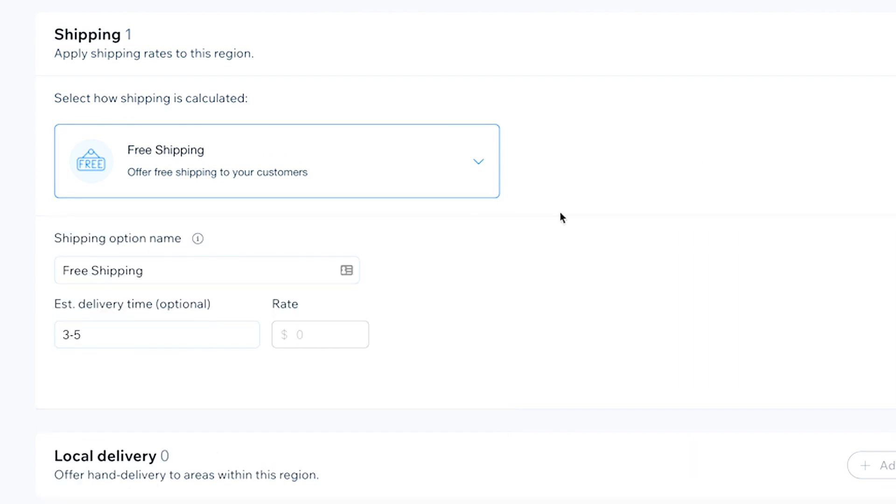
{"action": "left_click", "coordinate": [319, 331]}
{"action": "left_click", "coordinate": [337, 160]}
{"action": "left_click", "coordinate": [327, 234]}
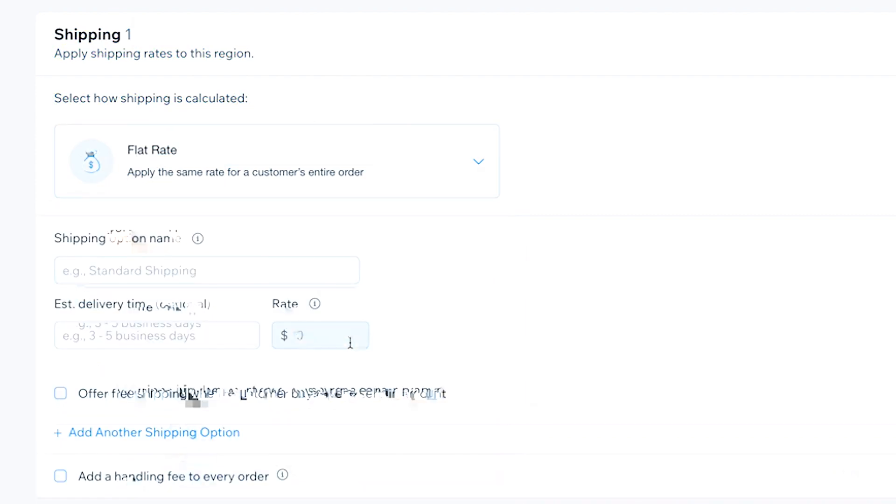
{"action": "left_click", "coordinate": [304, 336]}
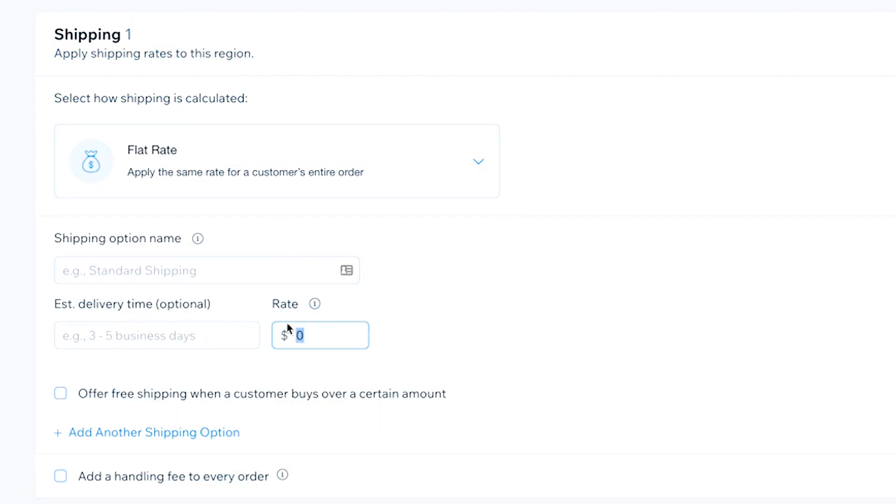
{"action": "left_click", "coordinate": [273, 274]}
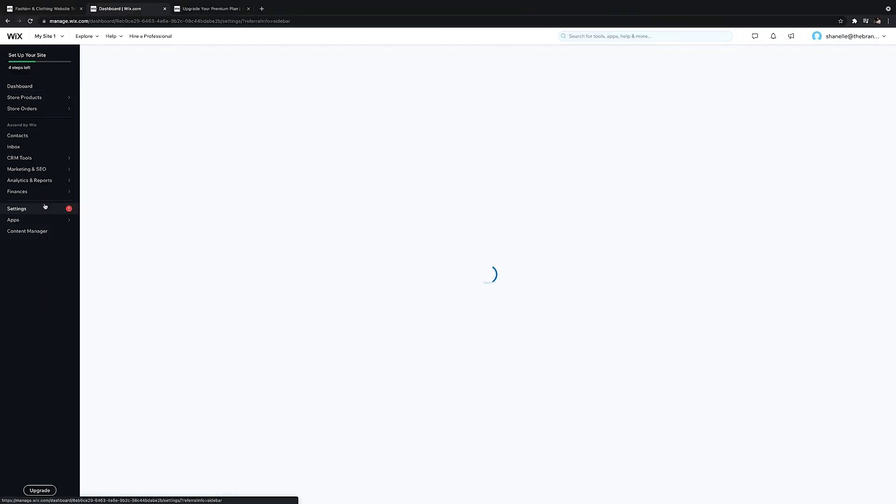
Open the store's tax settings and start automating the tax
{"action": "left_click", "coordinate": [760, 337]}
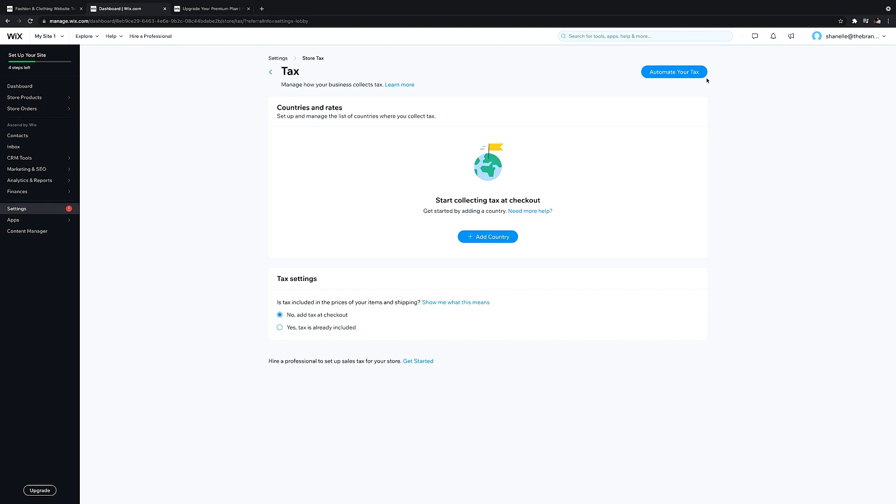
{"action": "left_click", "coordinate": [691, 73]}
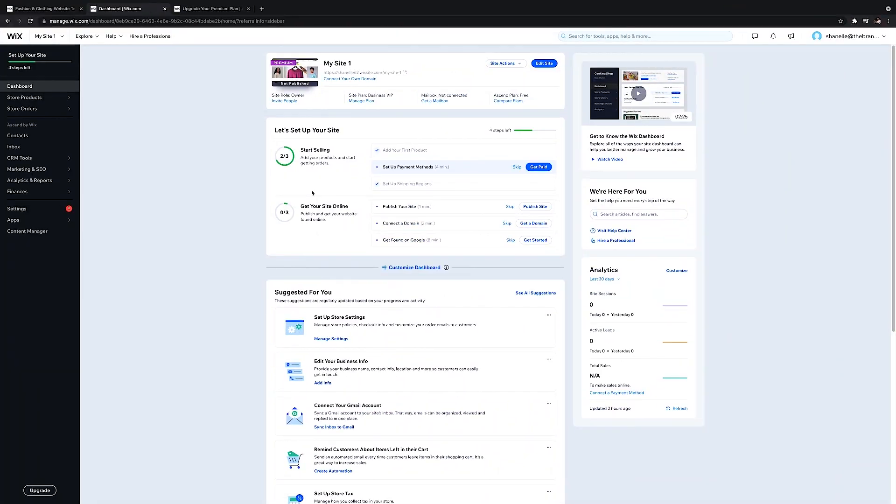
Open the site's Accept Payments settings and start connecting credit and debit card payments with Wix
{"action": "left_click", "coordinate": [45, 208]}
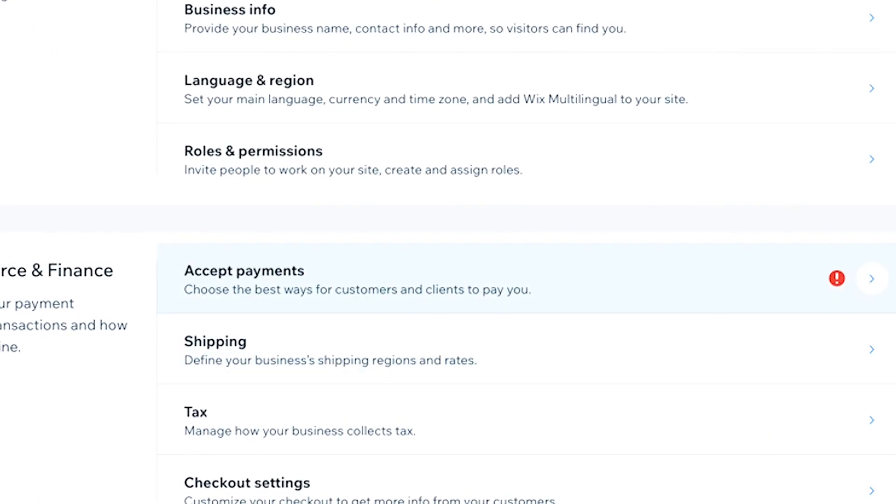
{"action": "left_click", "coordinate": [725, 269]}
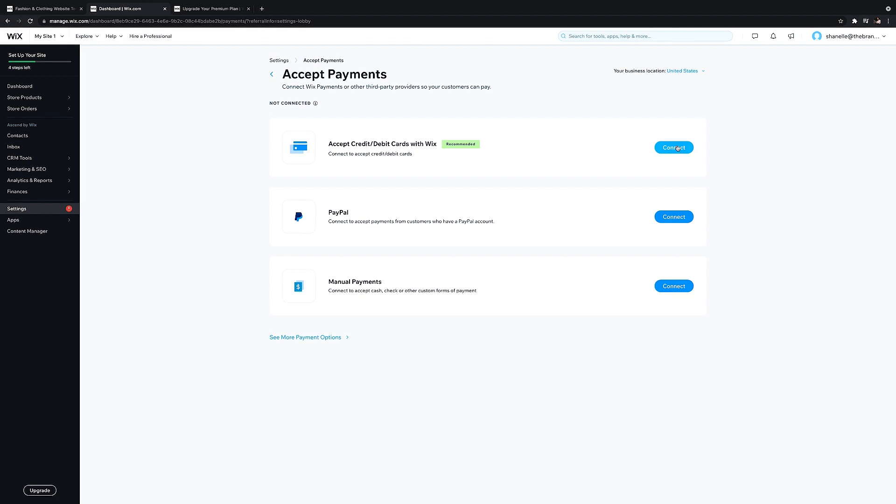
{"action": "left_click", "coordinate": [678, 148]}
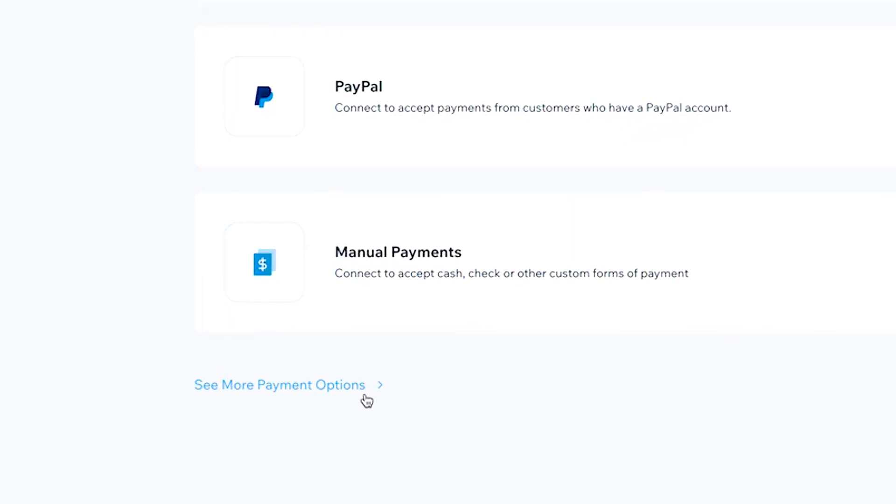
Browse the additional payment options available for the store
{"action": "left_click", "coordinate": [367, 400]}
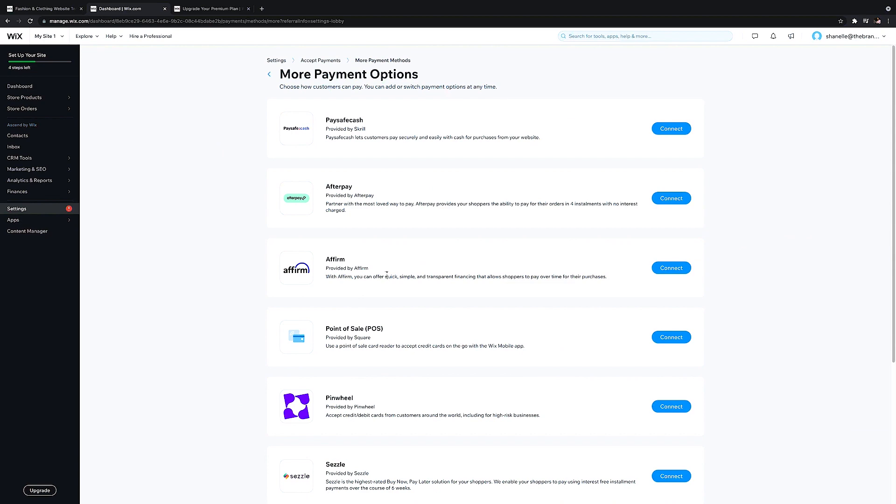
{"action": "scroll", "coordinate": [387, 274], "scroll_direction": "down", "scroll_amount": 5}
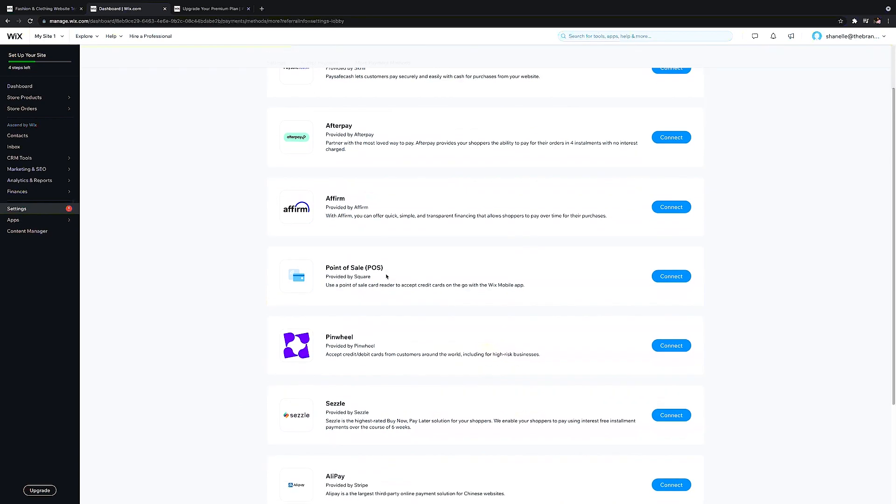
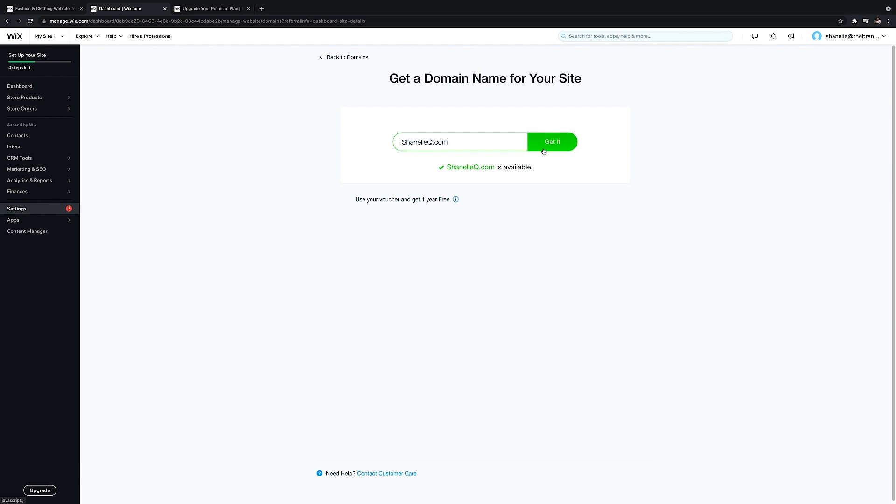
Get the available custom domain name for the site, and open the site in the website editor
{"action": "left_click", "coordinate": [544, 153]}
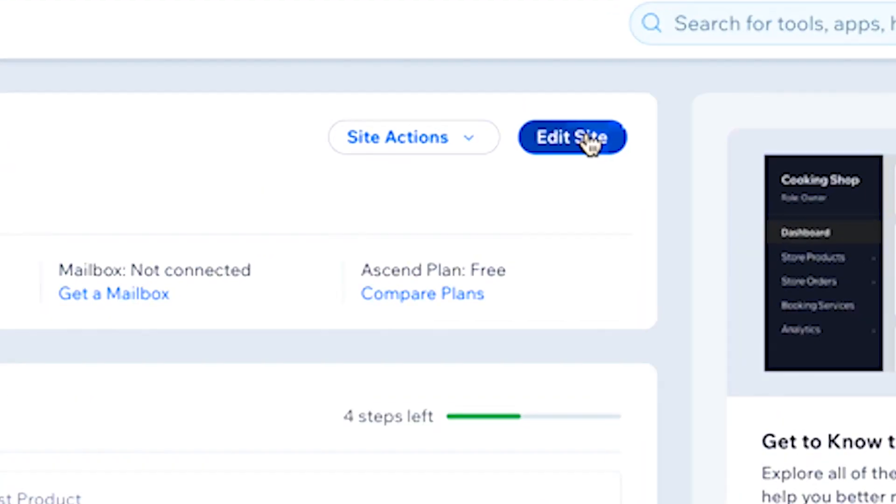
{"action": "left_click", "coordinate": [590, 143]}
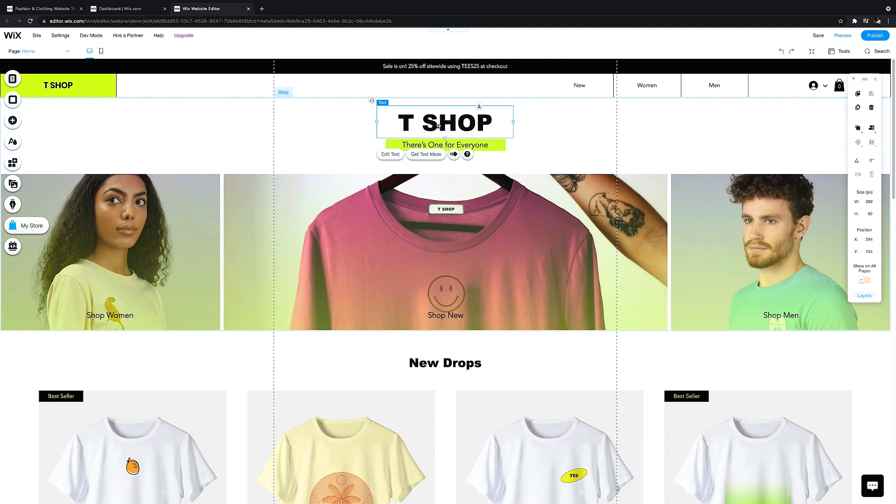
Widen the large T SHOP heading's text box to 657 px and replace its text with the store's brand name
{"action": "left_click_drag", "start_coordinate": [513, 122], "coordinate": [566, 122]}
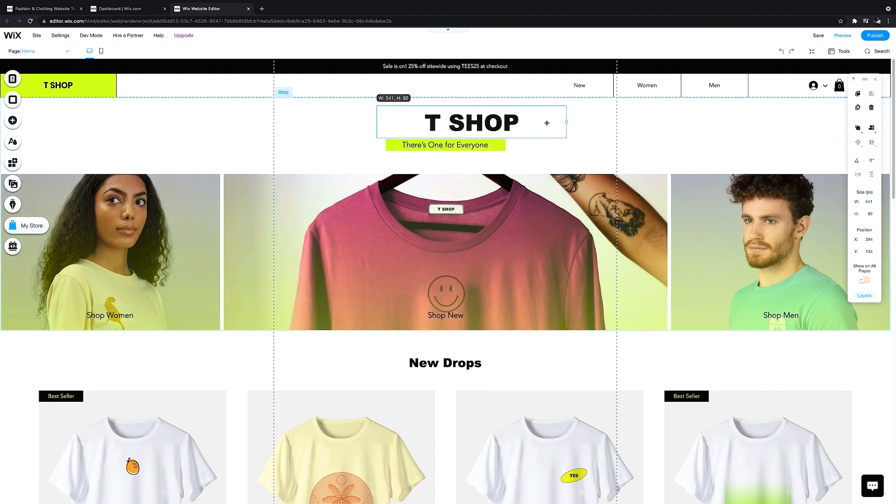
{"action": "left_click_drag", "start_coordinate": [374, 123], "coordinate": [334, 122]}
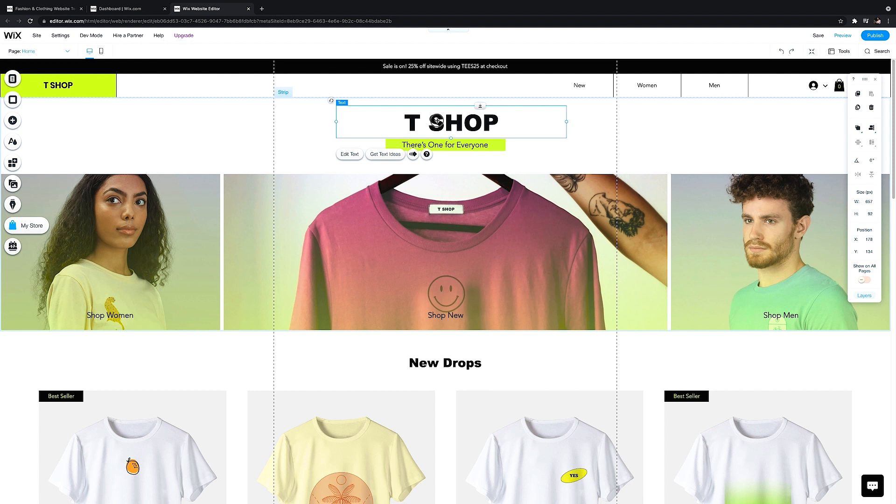
{"action": "double_click", "coordinate": [437, 121]}
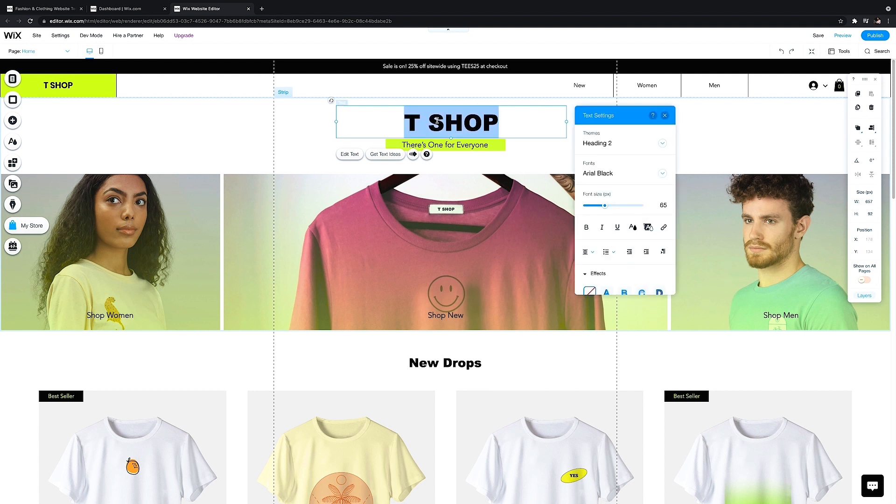
{"action": "type", "text": "Sjh"}
{"action": "key", "text": "BackSpace"}
{"action": "type", "text": "anelle Q."}
Change the brand name heading's font to Peaches & Cream
{"action": "left_click", "coordinate": [435, 123]}
{"action": "double_click", "coordinate": [435, 122]}
{"action": "left_click", "coordinate": [434, 122]}
{"action": "triple_click", "coordinate": [435, 122]}
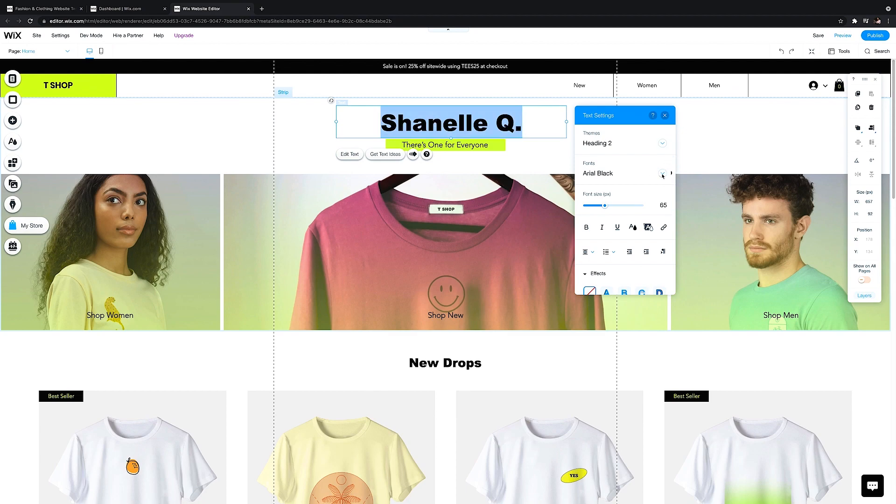
{"action": "left_click", "coordinate": [663, 174]}
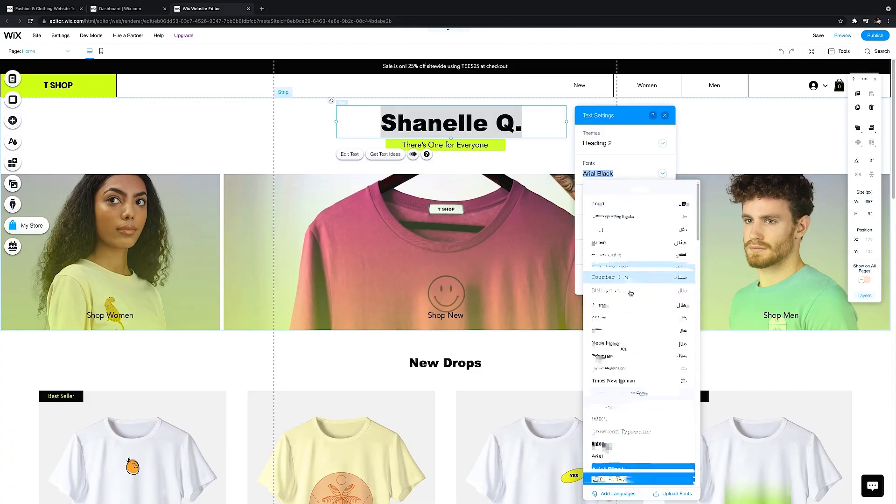
{"action": "scroll", "coordinate": [630, 293], "scroll_direction": "down", "scroll_amount": 3}
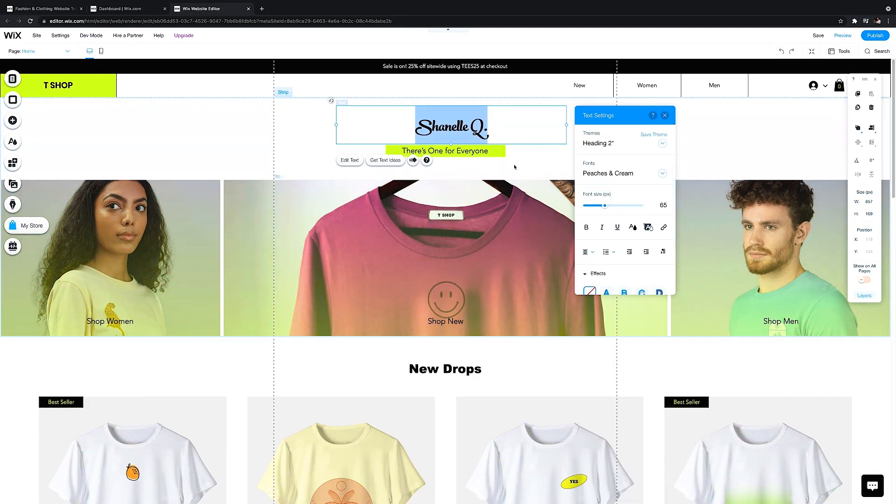
{"action": "left_click", "coordinate": [516, 165]}
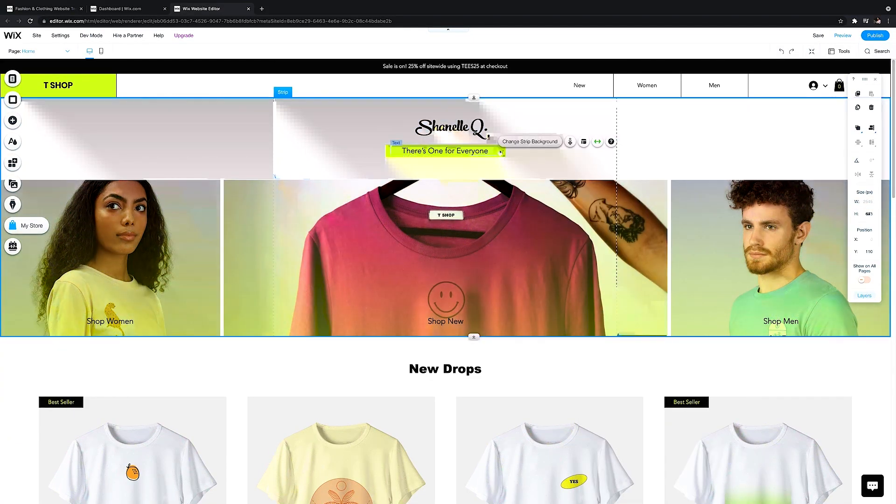
{"action": "left_click", "coordinate": [489, 135]}
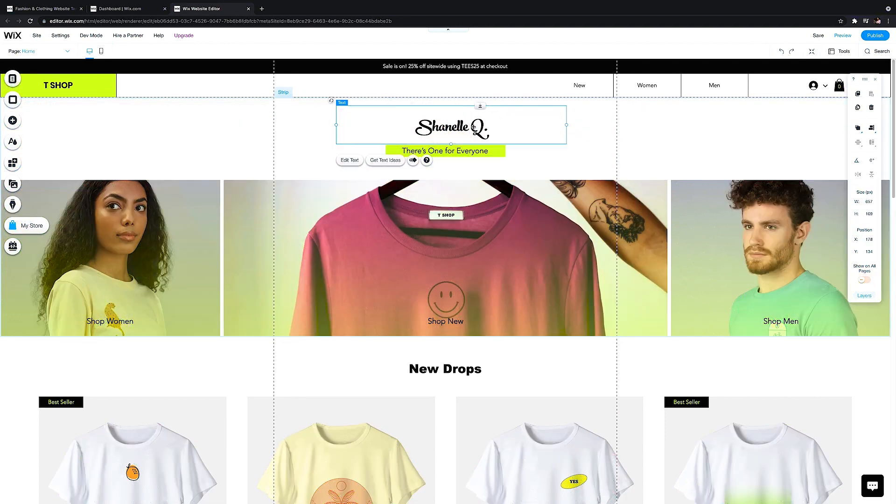
Apply text effect G to the brand name heading
{"action": "double_click", "coordinate": [474, 127]}
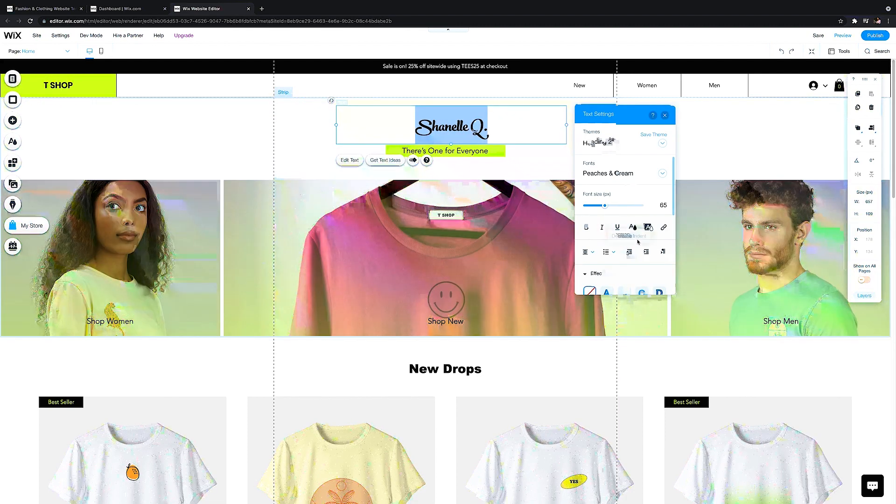
{"action": "scroll", "coordinate": [626, 253], "scroll_direction": "down", "scroll_amount": 3}
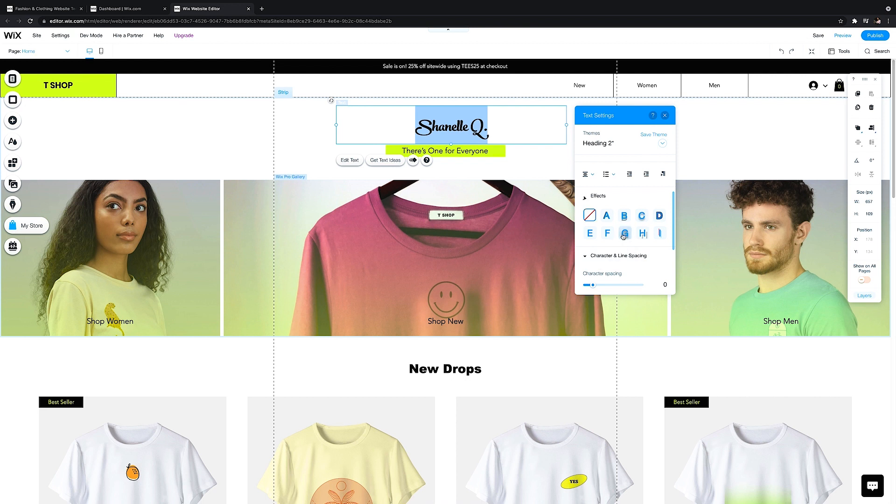
{"action": "left_click", "coordinate": [624, 233]}
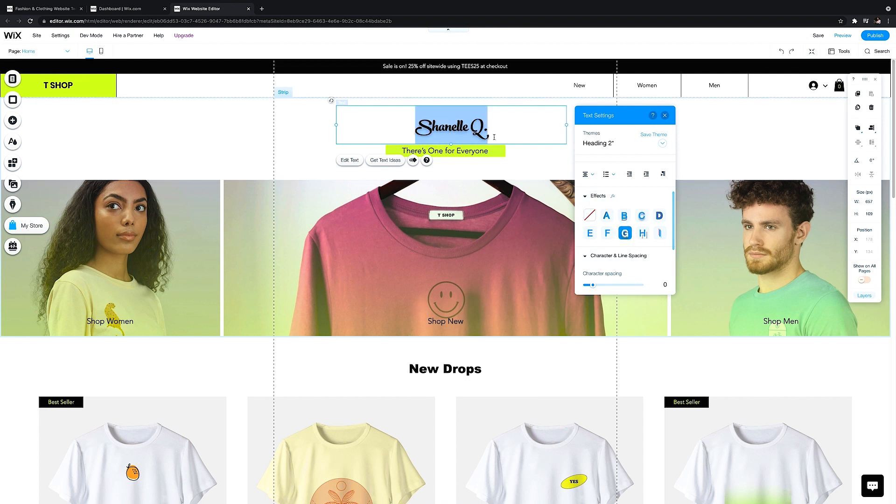
{"action": "scroll", "coordinate": [626, 196], "scroll_direction": "up", "scroll_amount": 3}
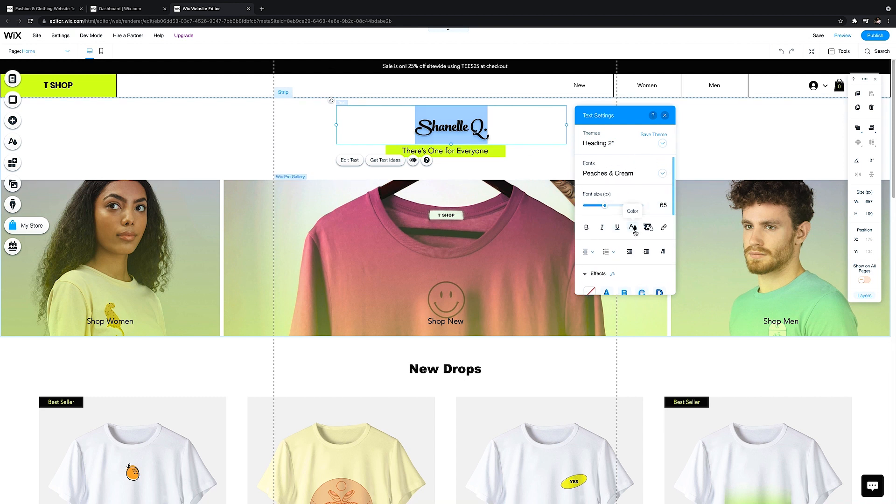
Try a red custom color on the brand name heading and close the text settings
{"action": "left_click", "coordinate": [633, 228]}
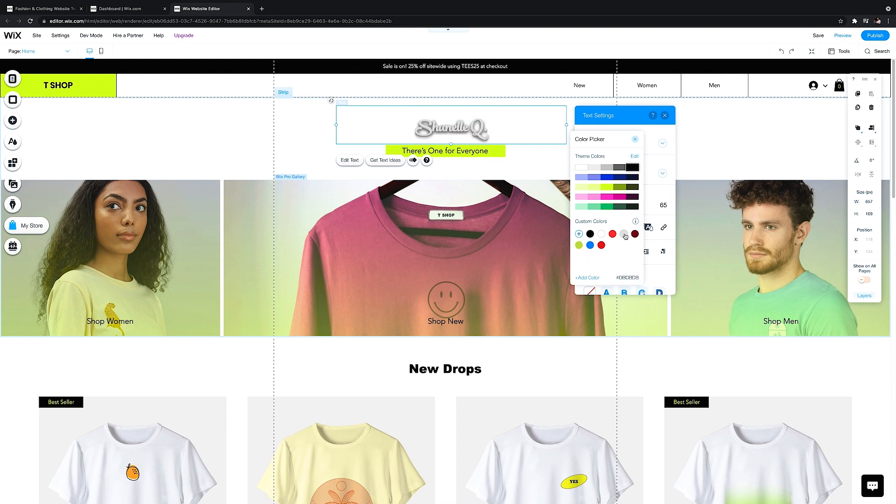
{"action": "left_click", "coordinate": [613, 234]}
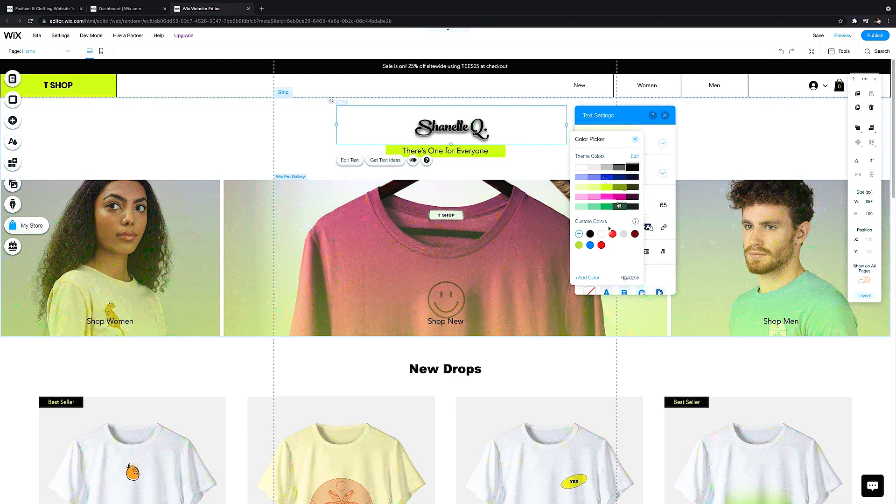
{"action": "left_click", "coordinate": [650, 138]}
{"action": "left_click", "coordinate": [665, 116]}
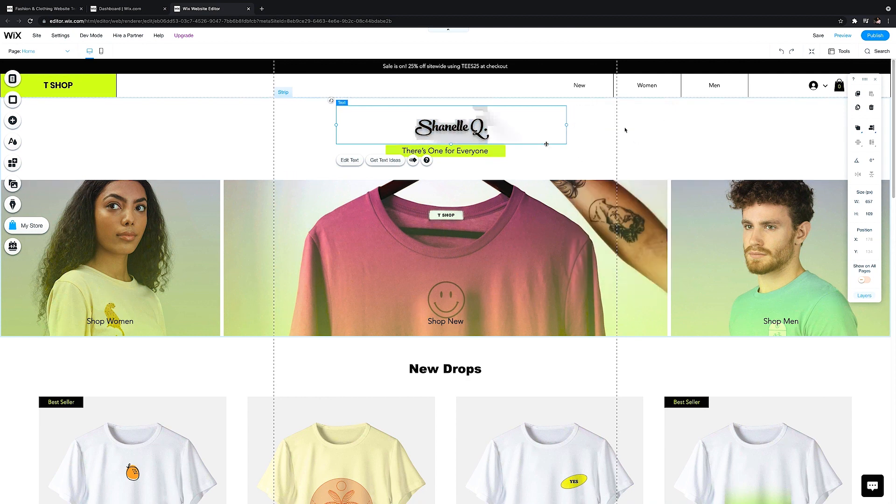
Enable a shadow on the green container box behind the tagline "There's One for Everyone"
{"action": "left_click", "coordinate": [502, 152]}
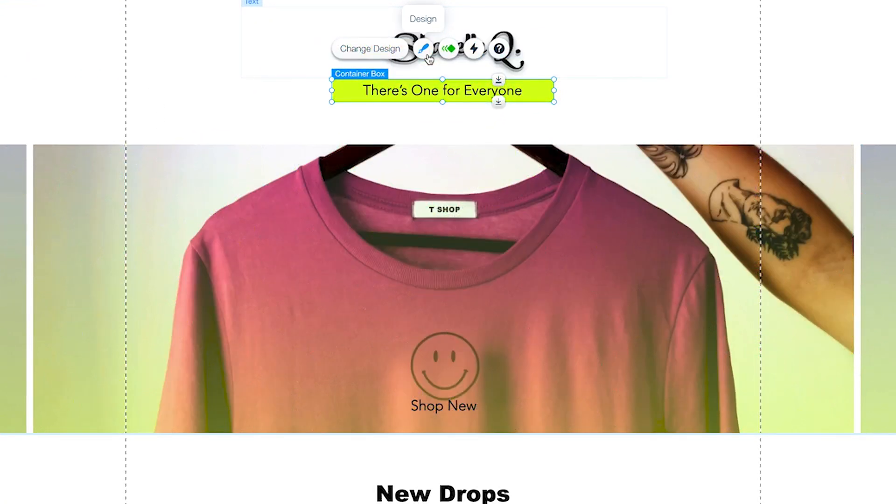
{"action": "left_click", "coordinate": [427, 55]}
{"action": "left_click", "coordinate": [662, 414]}
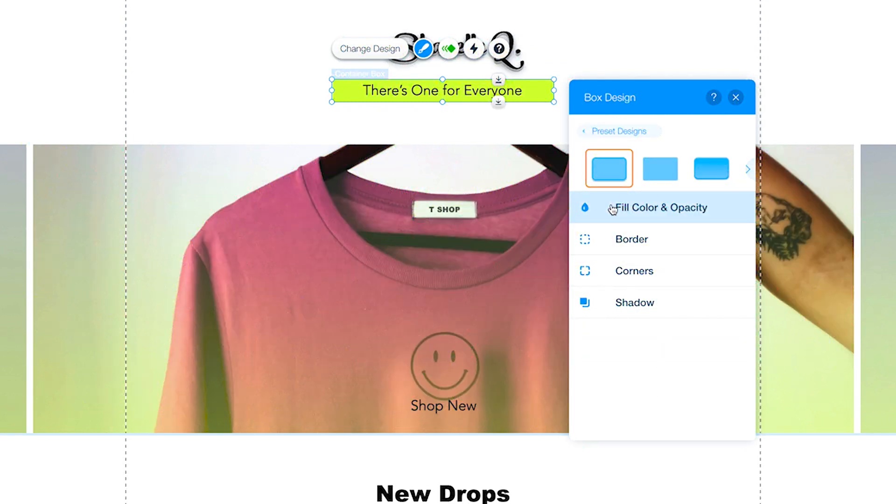
{"action": "left_click", "coordinate": [619, 243]}
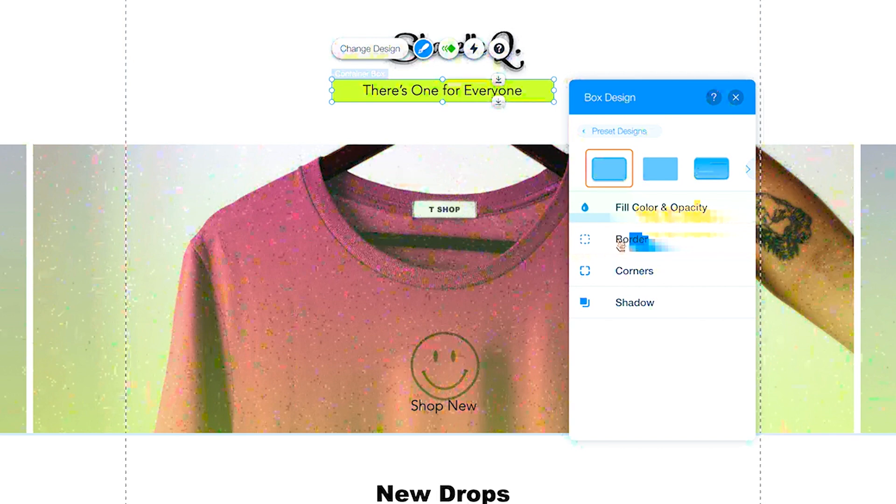
{"action": "left_click", "coordinate": [627, 310]}
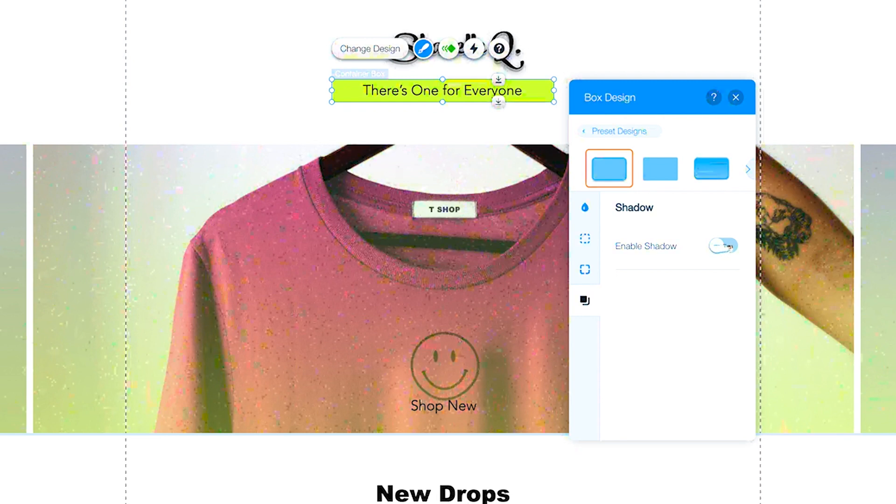
{"action": "left_click", "coordinate": [723, 246]}
{"action": "left_click", "coordinate": [737, 98]}
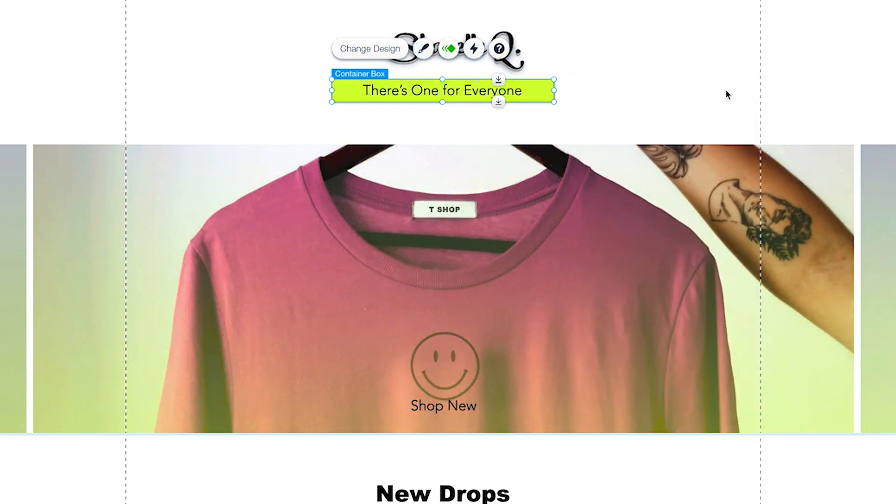
{"action": "left_click", "coordinate": [729, 93]}
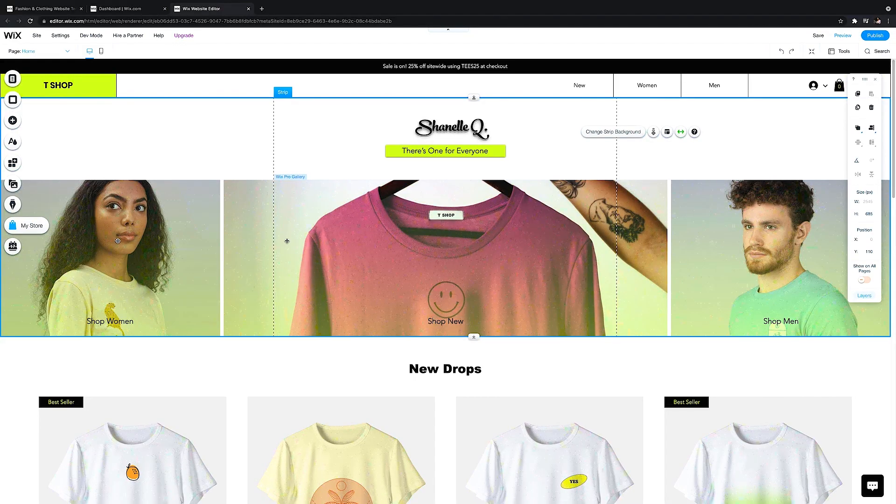
Replace the Shop Women image in the home page gallery with the uploaded photo 2.png from the site files
{"action": "left_click", "coordinate": [152, 245]}
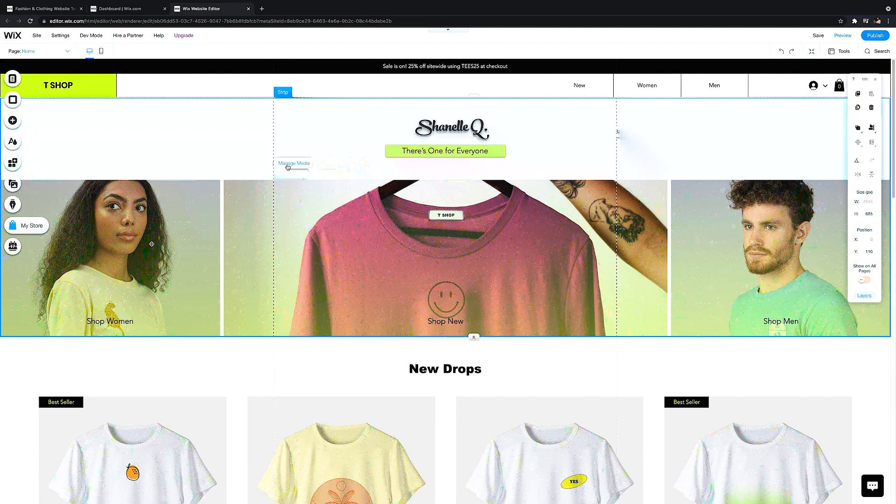
{"action": "left_click", "coordinate": [293, 163]}
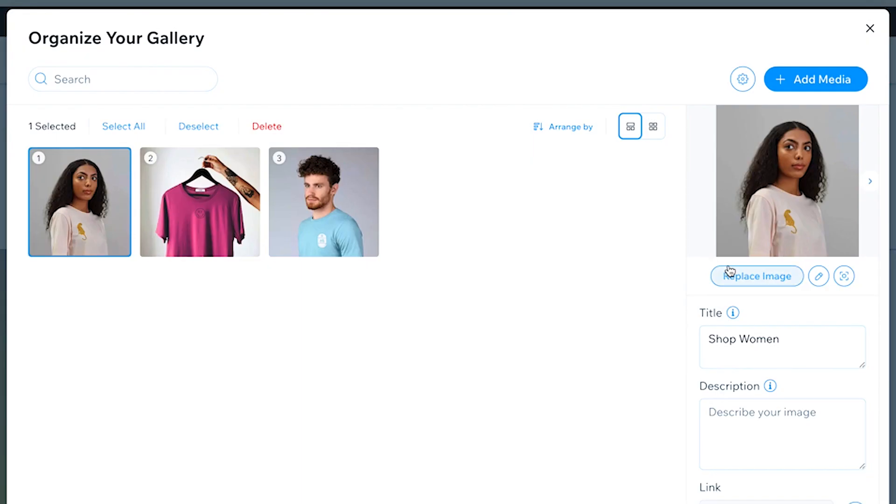
{"action": "left_click", "coordinate": [786, 284]}
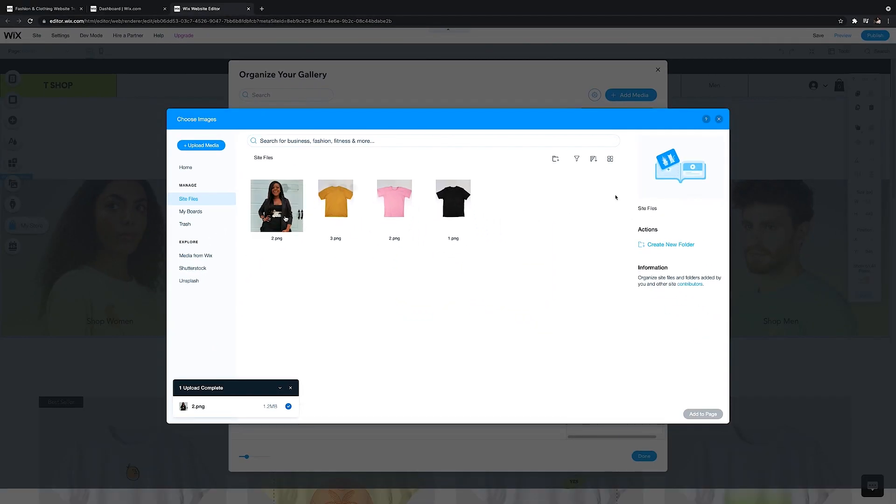
{"action": "left_click", "coordinate": [287, 218]}
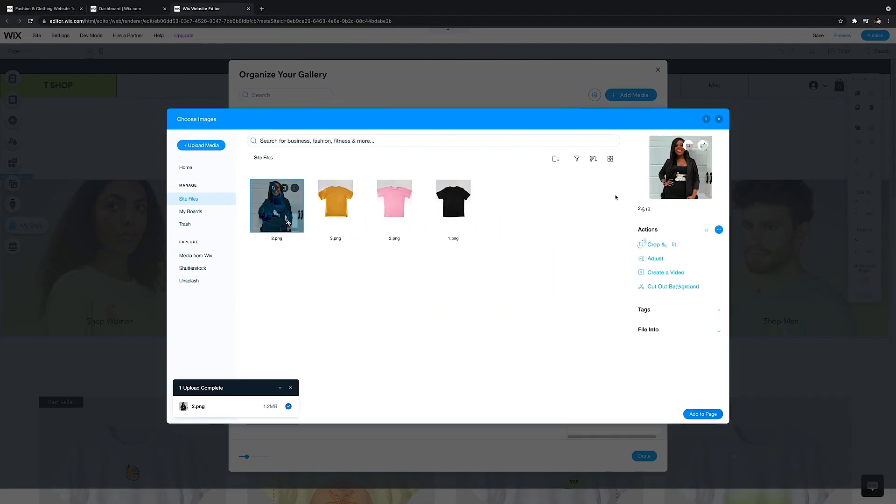
{"action": "left_click", "coordinate": [703, 414]}
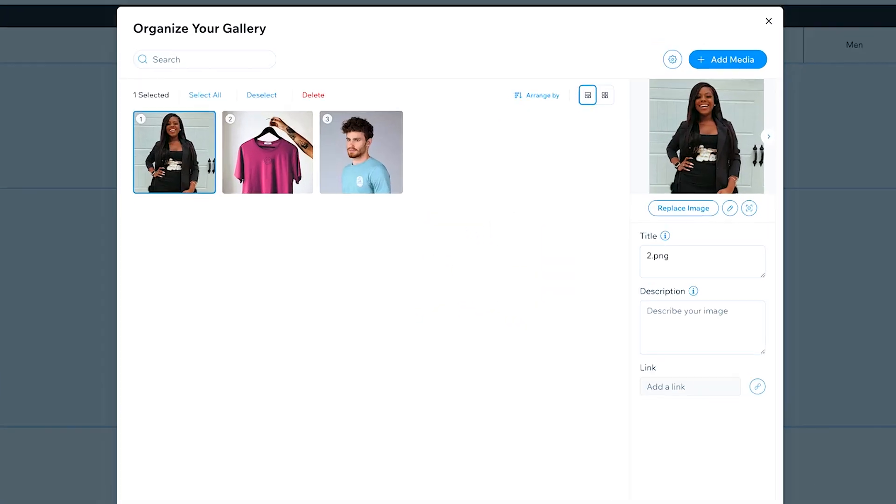
Title the replaced gallery image "Dresses" and finish organizing the gallery
{"action": "triple_click", "coordinate": [649, 247]}
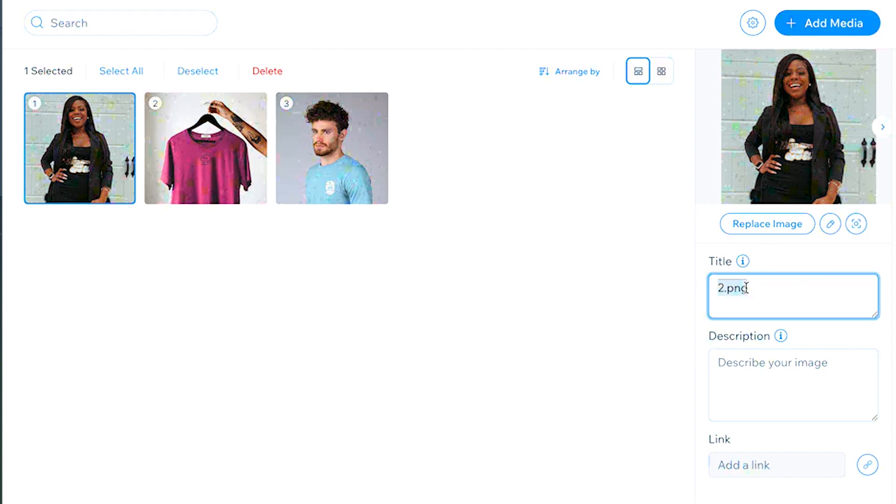
{"action": "type", "text": "Dresses"}
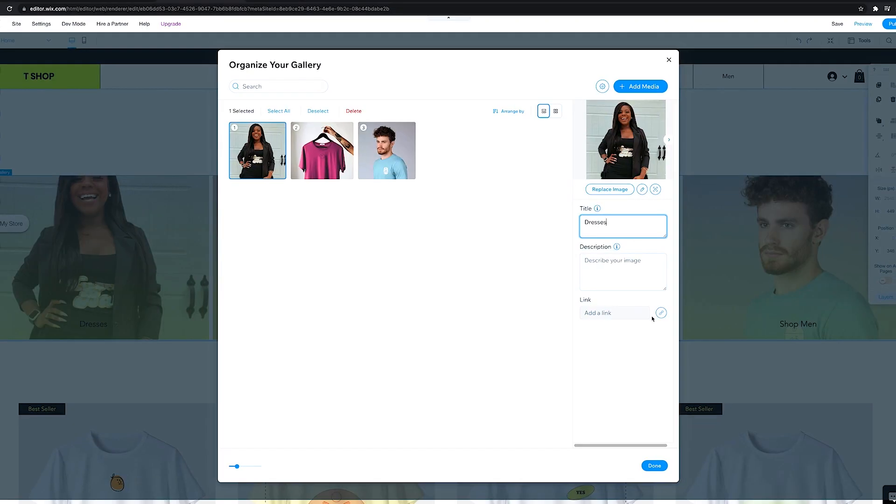
{"action": "left_click", "coordinate": [643, 456]}
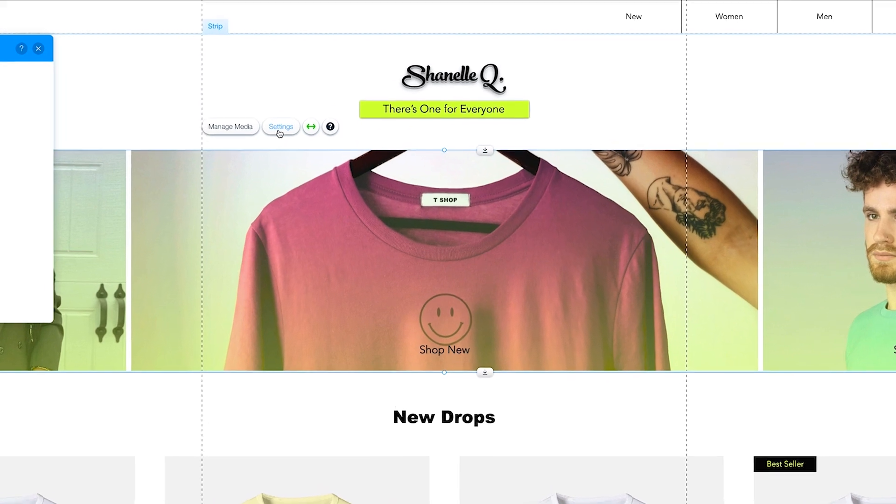
Set Color 2 of the gallery's overlay gradient to the dark red custom color
{"action": "left_click", "coordinate": [258, 109]}
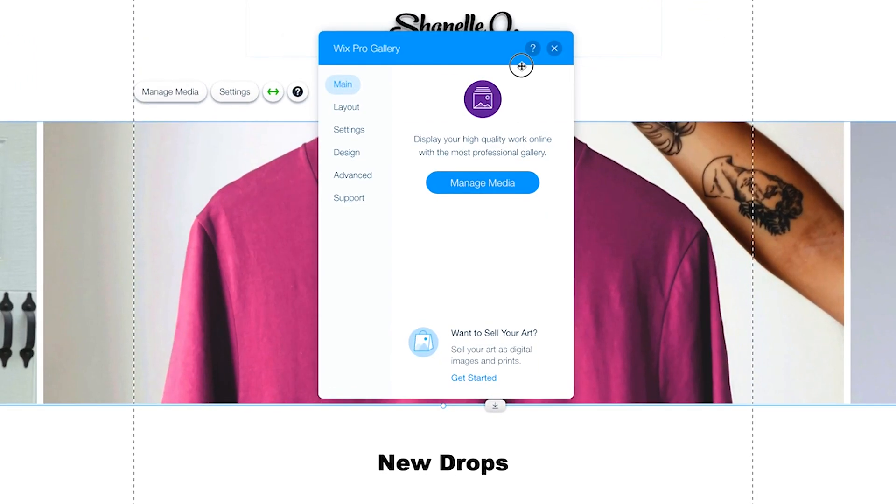
{"action": "left_click_drag", "start_coordinate": [520, 64], "coordinate": [677, 89]}
{"action": "left_click", "coordinate": [506, 192]}
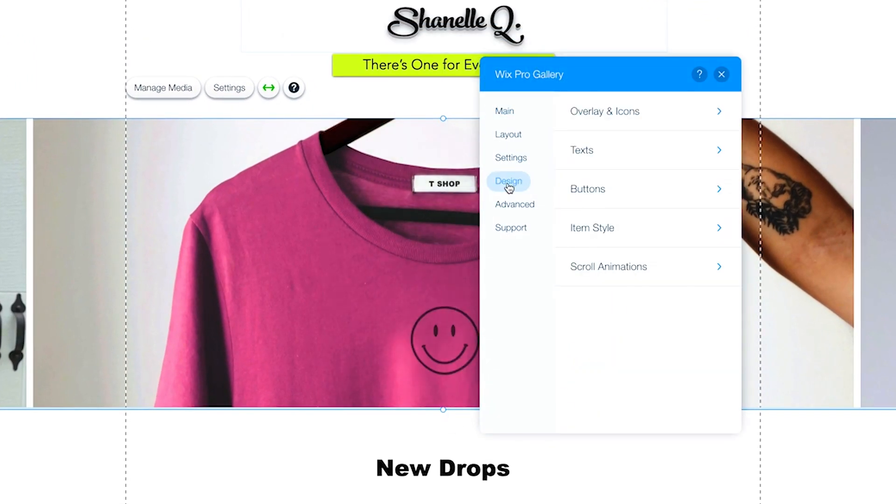
{"action": "left_click", "coordinate": [640, 125]}
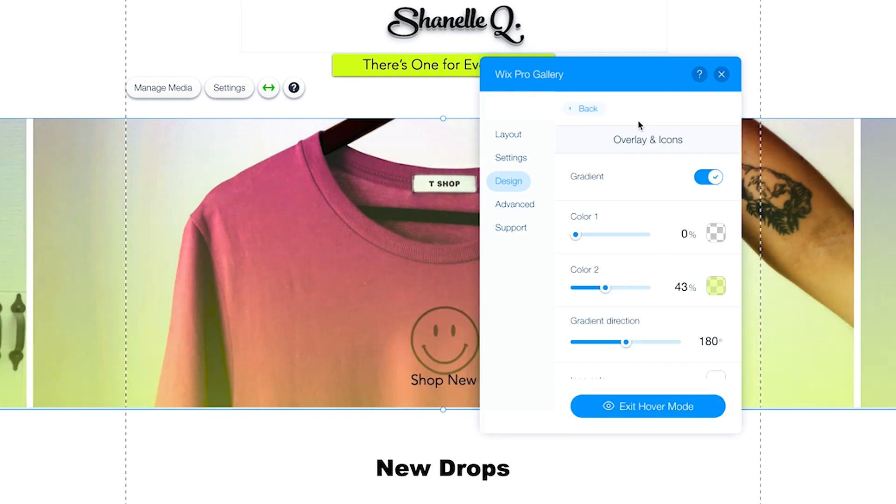
{"action": "left_click", "coordinate": [716, 287]}
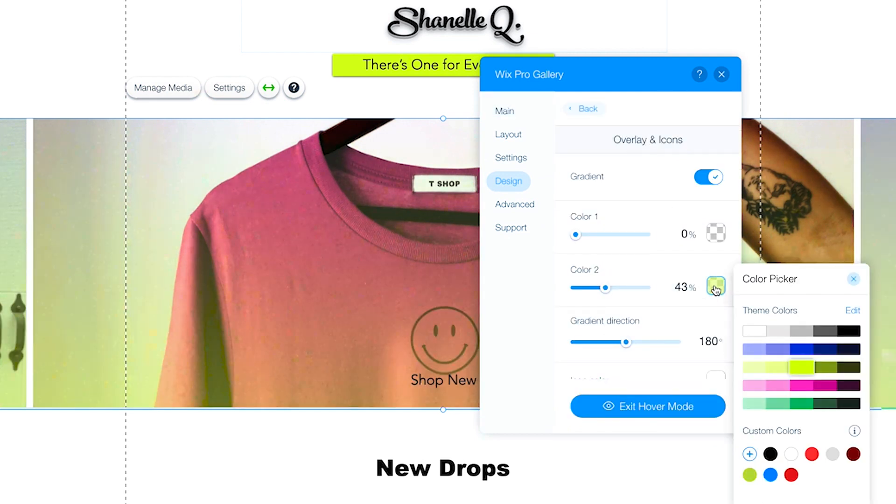
{"action": "left_click", "coordinate": [851, 456]}
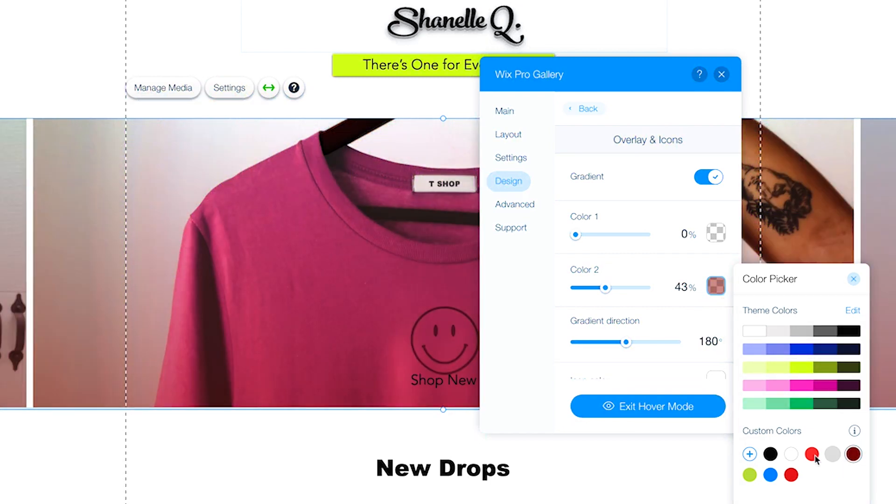
{"action": "left_click", "coordinate": [854, 282]}
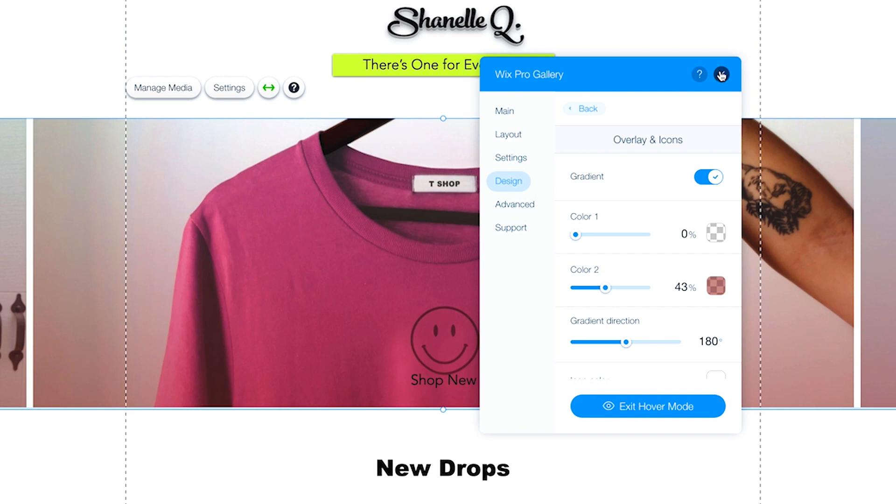
{"action": "left_click", "coordinate": [505, 112]}
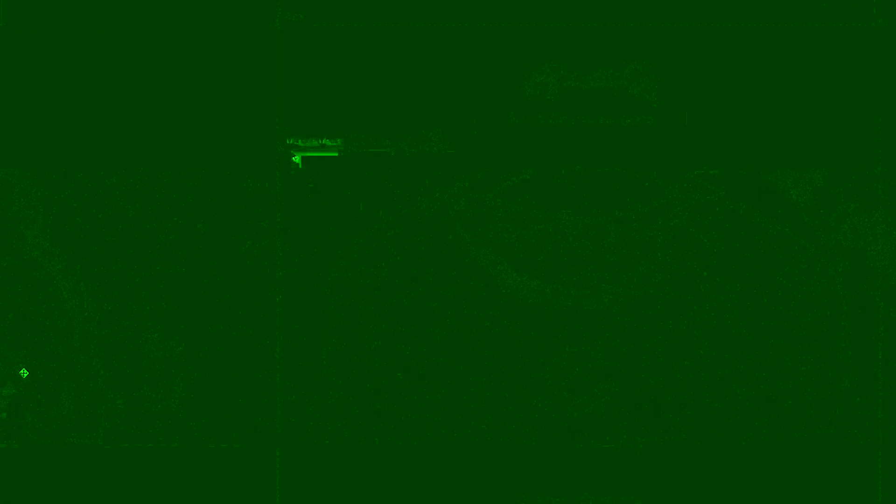
Examine the home page gallery's image titles and the text display, hover and title color options in its design settings
{"action": "left_click", "coordinate": [191, 88]}
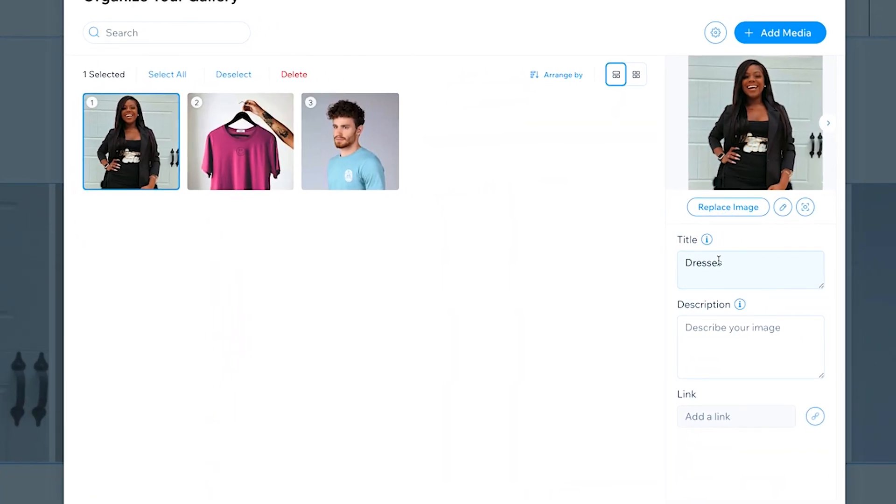
{"action": "left_click", "coordinate": [830, 3]}
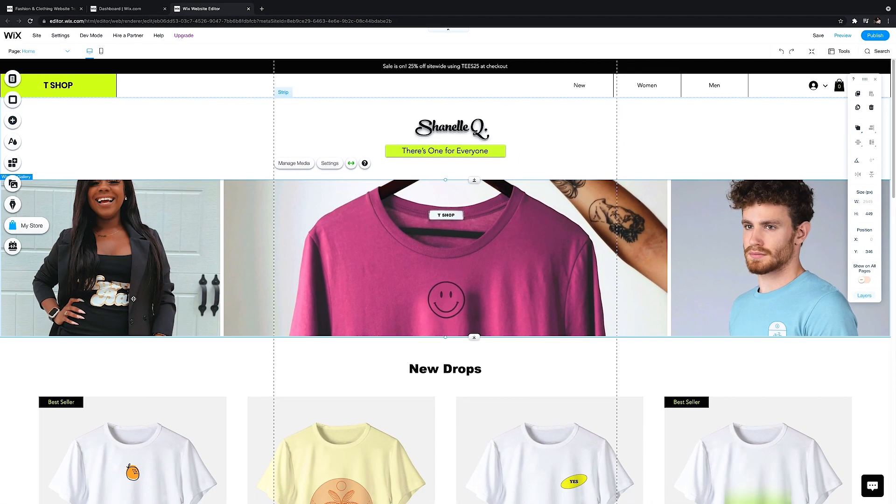
{"action": "left_click", "coordinate": [320, 166]}
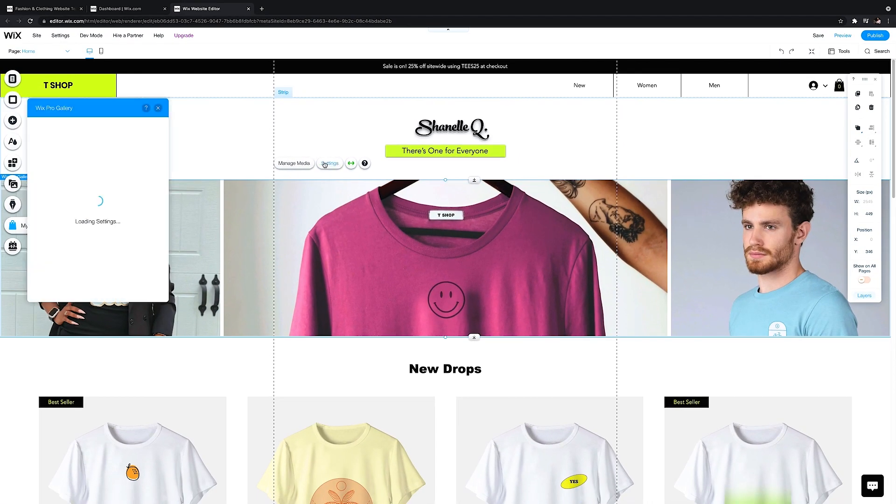
{"action": "left_click_drag", "start_coordinate": [74, 110], "coordinate": [358, 113]}
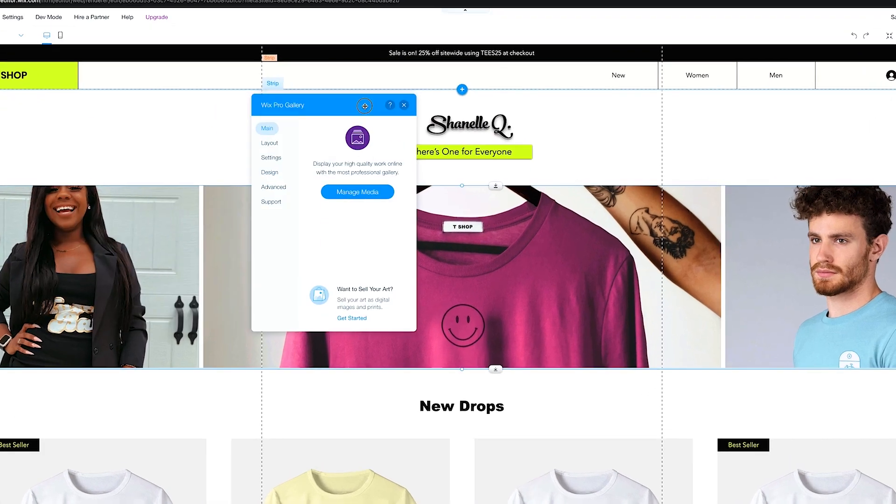
{"action": "left_click", "coordinate": [327, 169]}
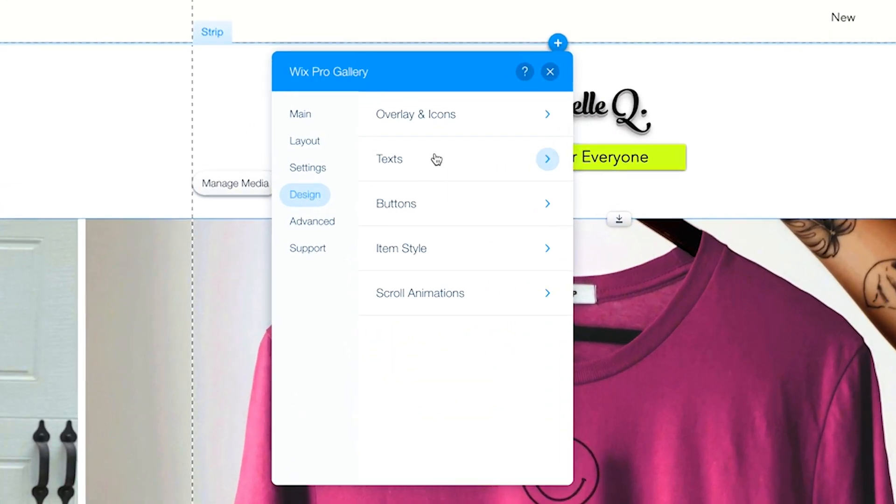
{"action": "left_click", "coordinate": [437, 160]}
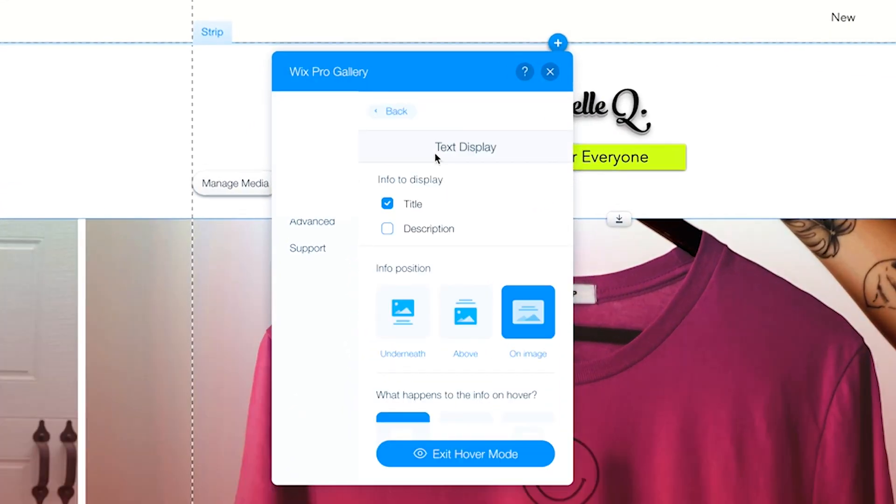
{"action": "scroll", "coordinate": [444, 294], "scroll_direction": "down", "scroll_amount": 3}
{"action": "scroll", "coordinate": [444, 294], "scroll_direction": "down", "scroll_amount": 3}
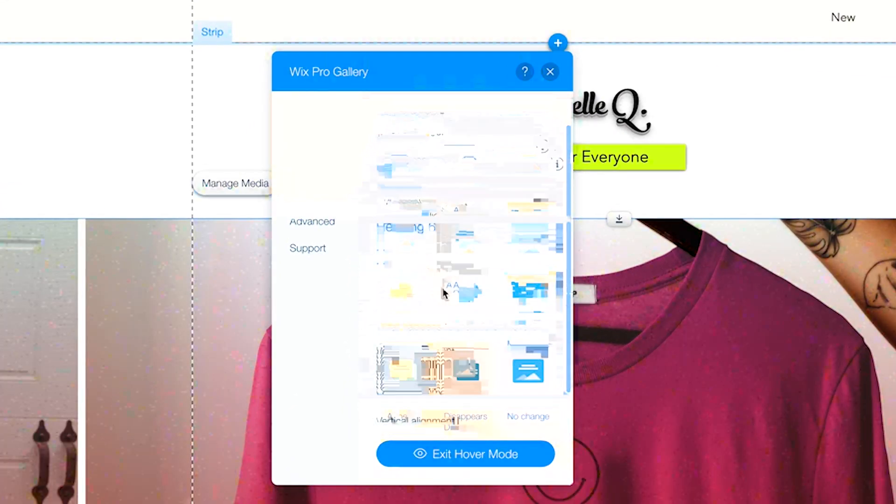
{"action": "left_click", "coordinate": [543, 294]}
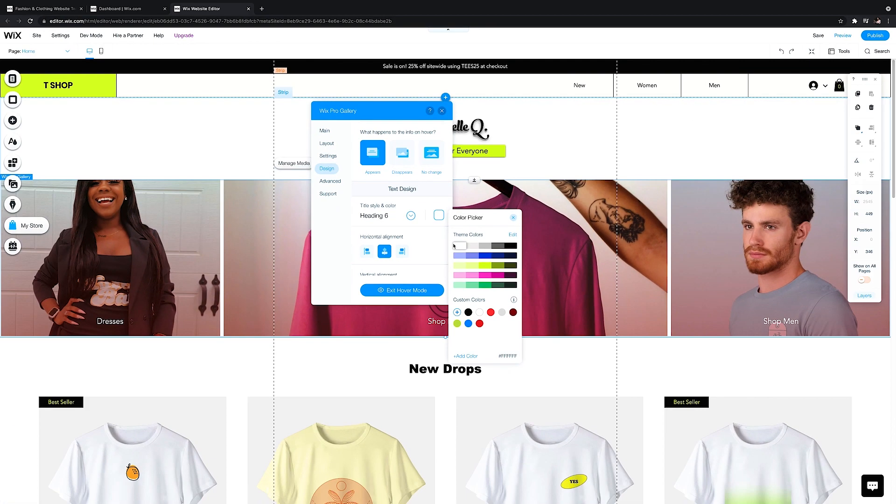
{"action": "left_click", "coordinate": [514, 218]}
{"action": "left_click", "coordinate": [446, 112]}
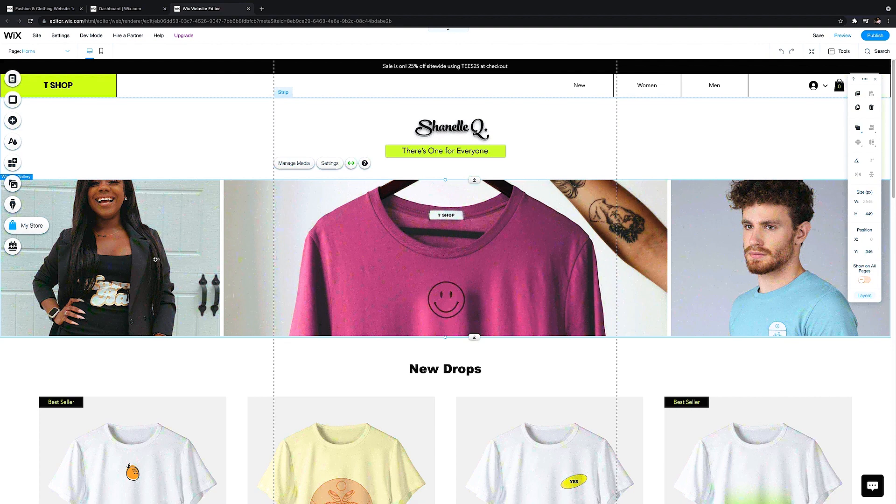
Try the Women collection in the home page's product grid gallery and switch it back to New Drops
{"action": "scroll", "coordinate": [159, 258], "scroll_direction": "down", "scroll_amount": 1}
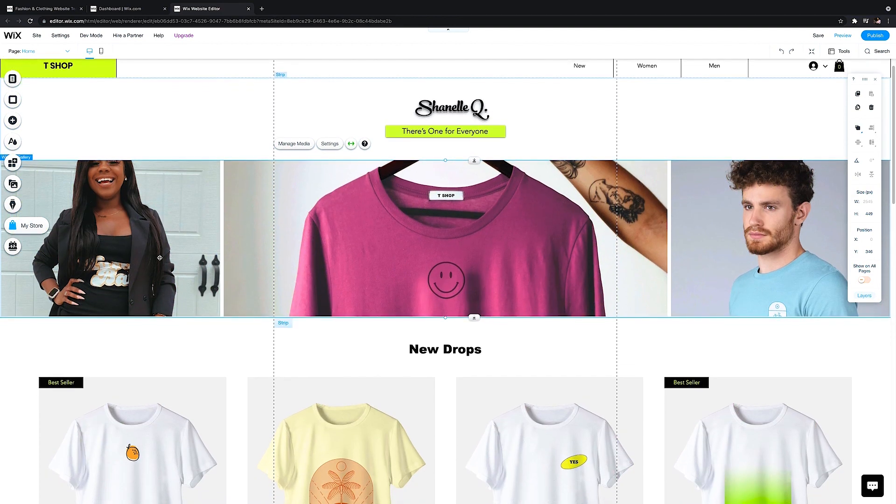
{"action": "scroll", "coordinate": [160, 258], "scroll_direction": "up", "scroll_amount": 1}
{"action": "scroll", "coordinate": [160, 258], "scroll_direction": "down", "scroll_amount": 1}
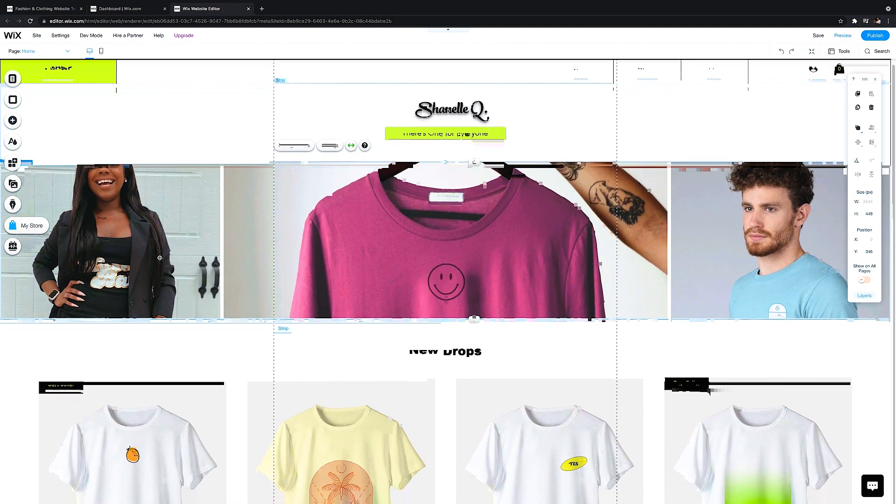
{"action": "scroll", "coordinate": [159, 257], "scroll_direction": "down", "scroll_amount": 4}
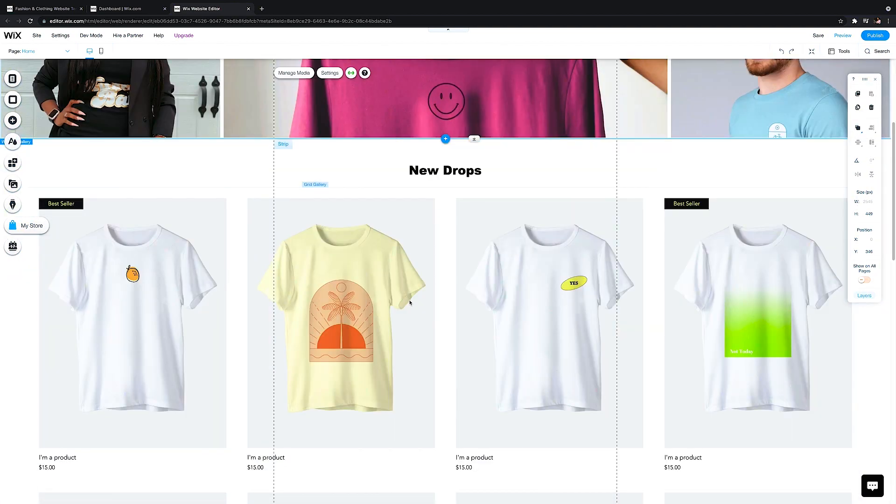
{"action": "left_click", "coordinate": [191, 195]}
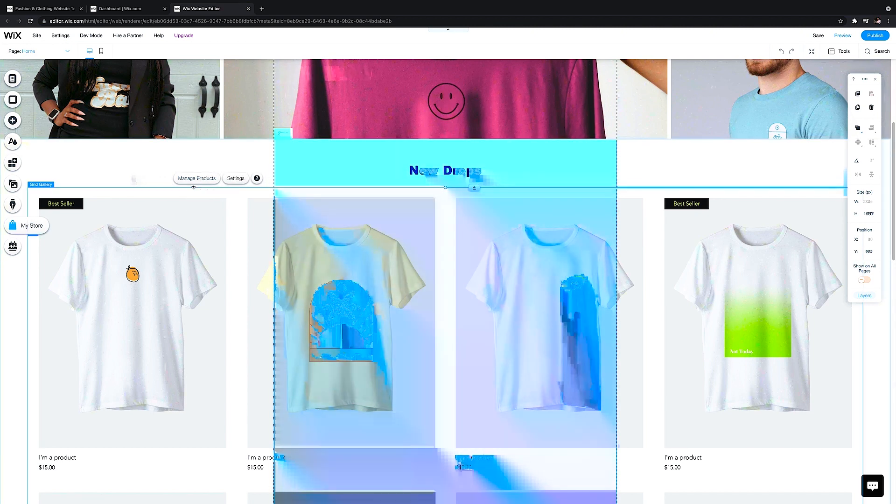
{"action": "left_click", "coordinate": [238, 178]}
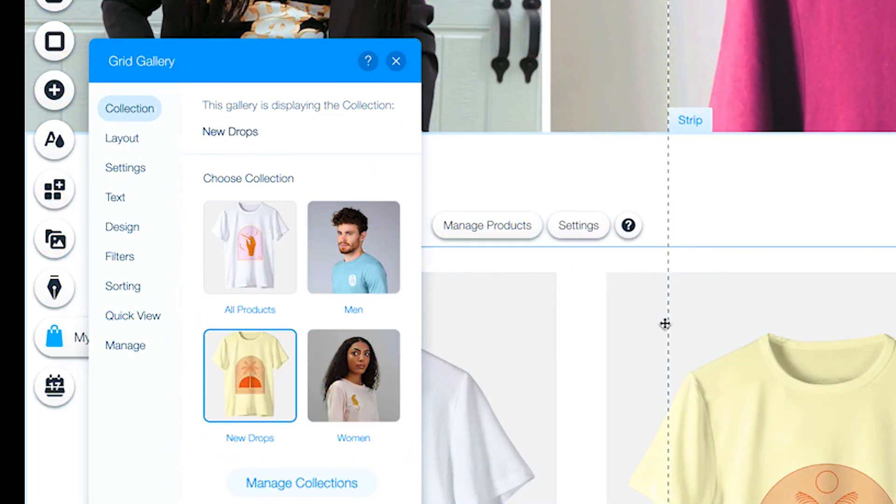
{"action": "scroll", "coordinate": [276, 381], "scroll_direction": "down", "scroll_amount": 3}
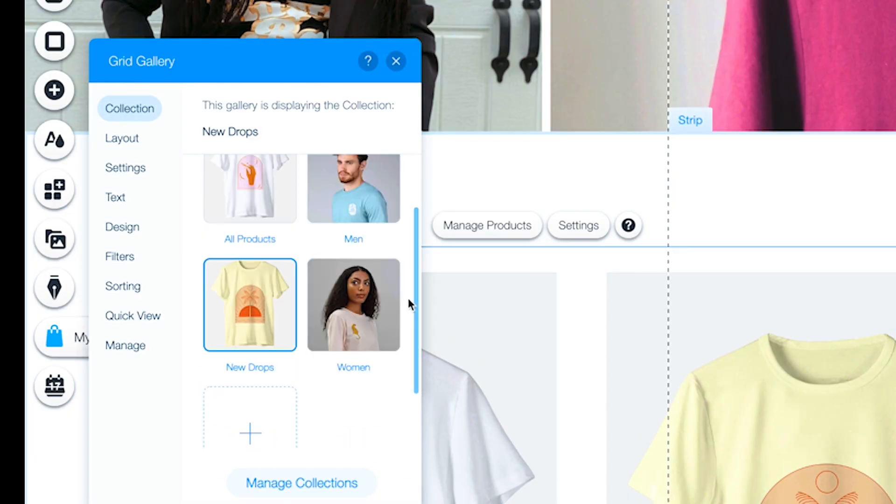
{"action": "left_click", "coordinate": [372, 302]}
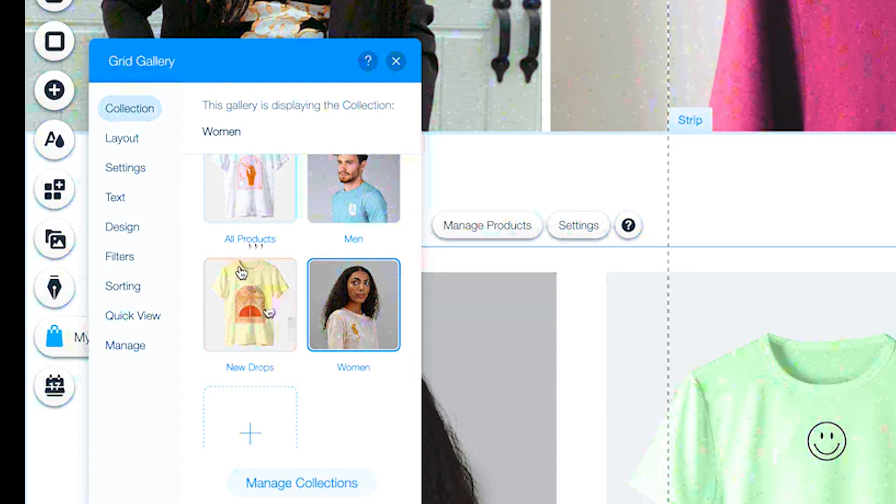
{"action": "left_click", "coordinate": [241, 272]}
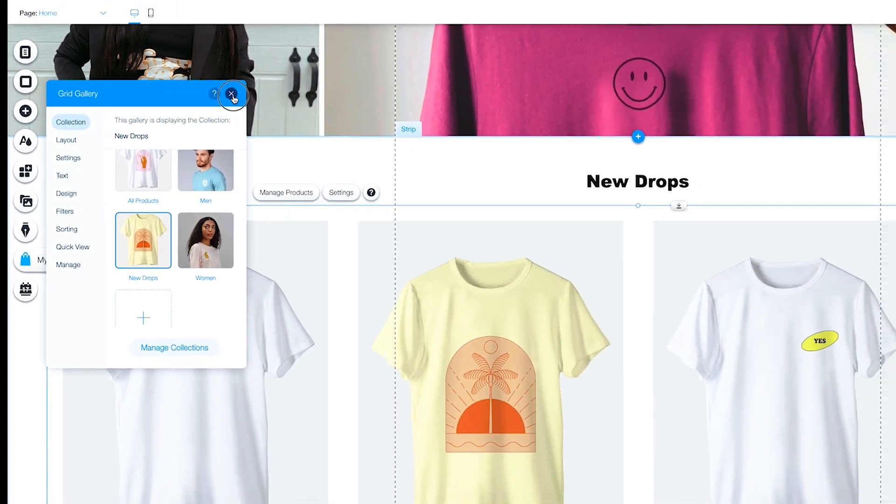
{"action": "left_click", "coordinate": [396, 61]}
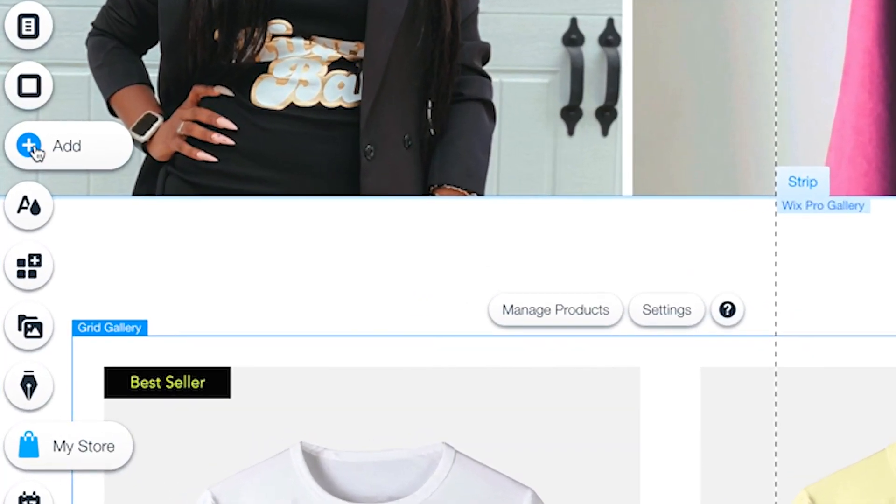
Browse the categories of elements that can be added to the page, including Text, Button, Box, Video & Music and Contact & Forms
{"action": "left_click", "coordinate": [21, 140]}
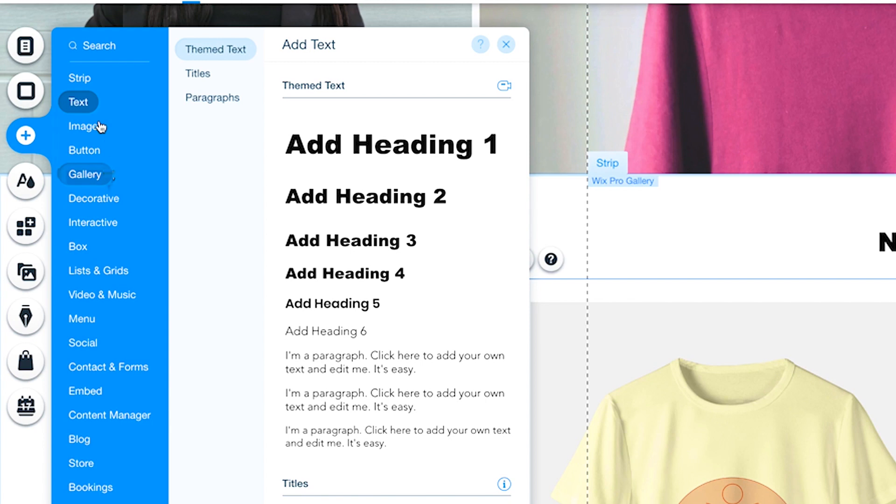
{"action": "left_click", "coordinate": [93, 126]}
{"action": "left_click", "coordinate": [85, 152]}
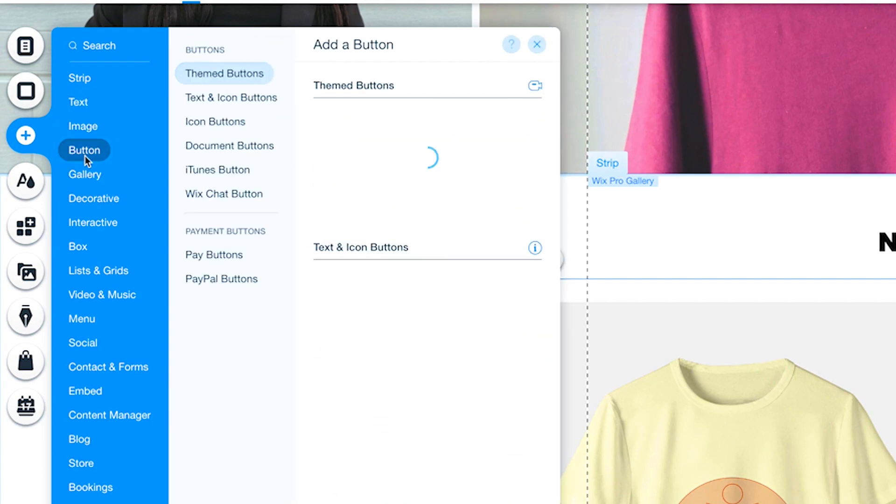
{"action": "left_click", "coordinate": [82, 251]}
{"action": "left_click", "coordinate": [98, 273]}
{"action": "left_click", "coordinate": [113, 299]}
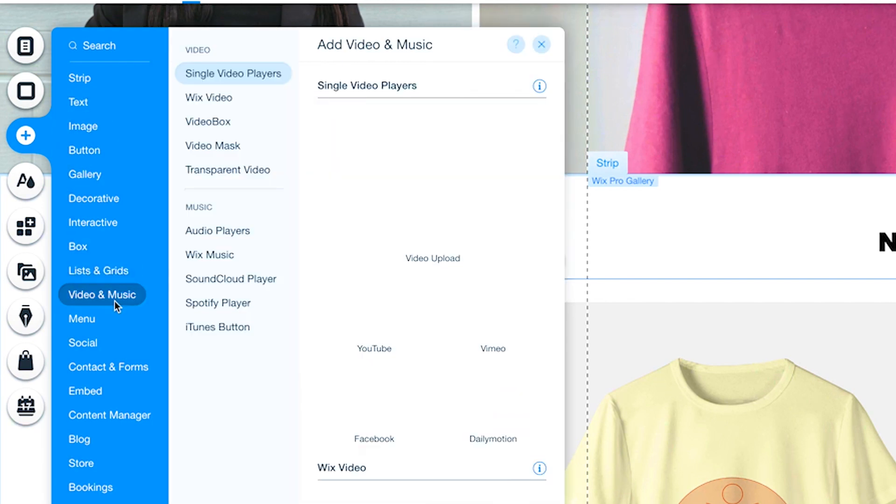
{"action": "left_click", "coordinate": [95, 371]}
{"action": "left_click", "coordinate": [100, 355]}
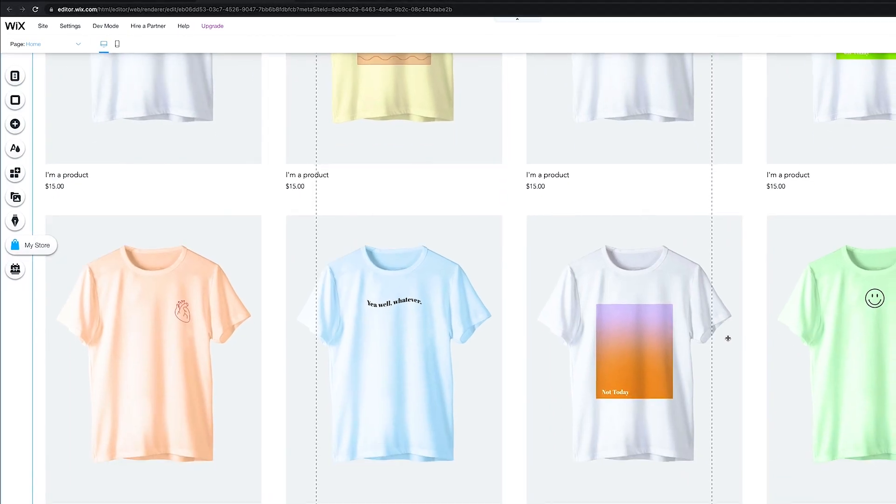
Examine the lower home page sections, including the 25% OFF strip and its image column, the first-order offer and the footer
{"action": "scroll", "coordinate": [712, 318], "scroll_direction": "down", "scroll_amount": 10}
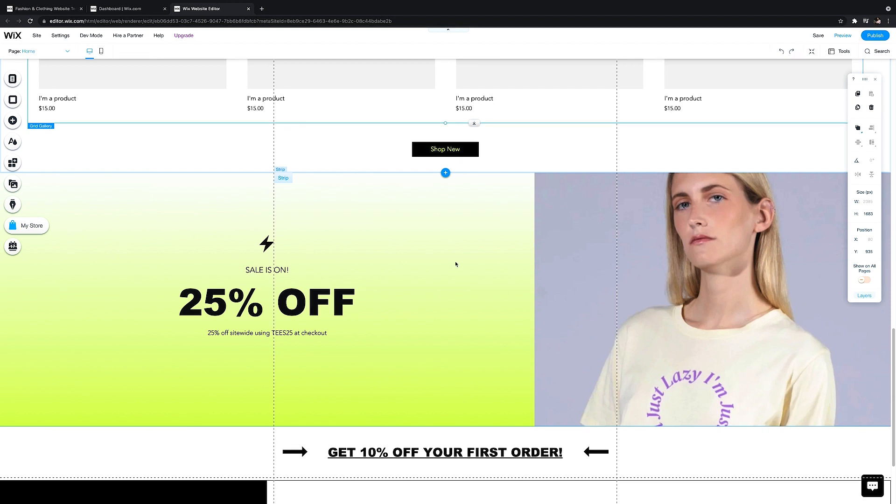
{"action": "left_click", "coordinate": [648, 261]}
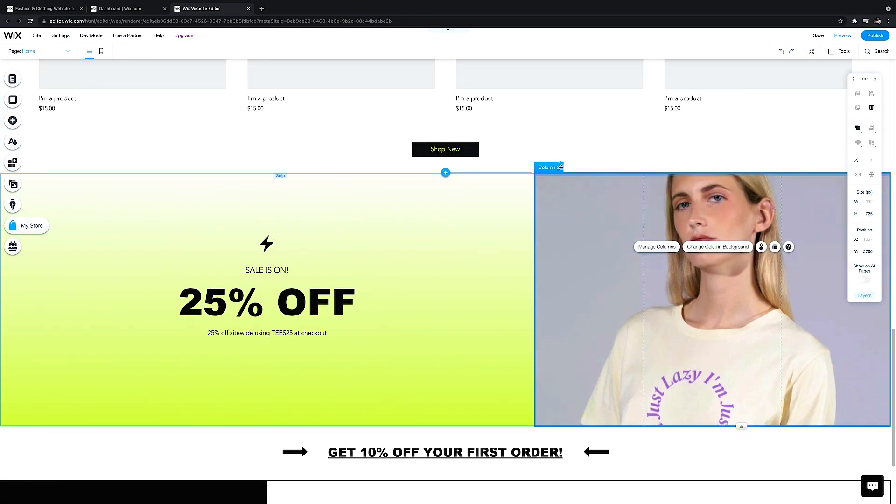
{"action": "left_click", "coordinate": [526, 169]}
{"action": "scroll", "coordinate": [382, 278], "scroll_direction": "down", "scroll_amount": 3}
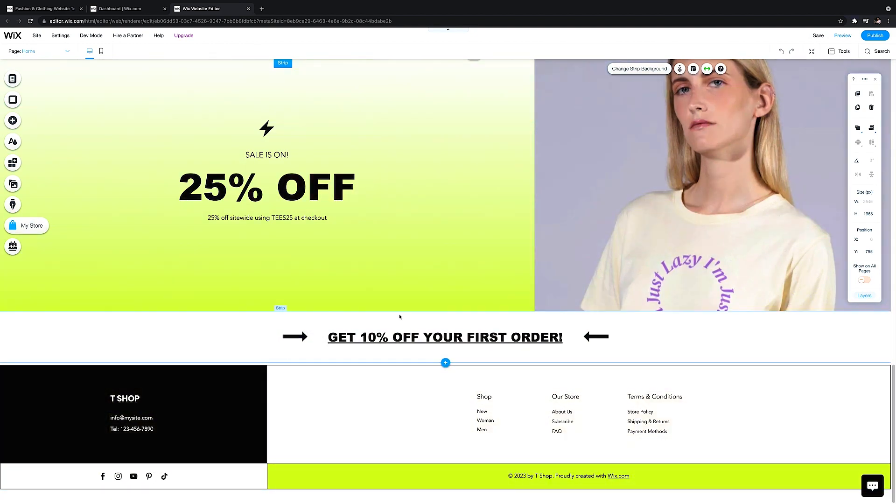
{"action": "scroll", "coordinate": [399, 318], "scroll_direction": "up", "scroll_amount": 1}
{"action": "scroll", "coordinate": [399, 315], "scroll_direction": "up", "scroll_amount": 20}
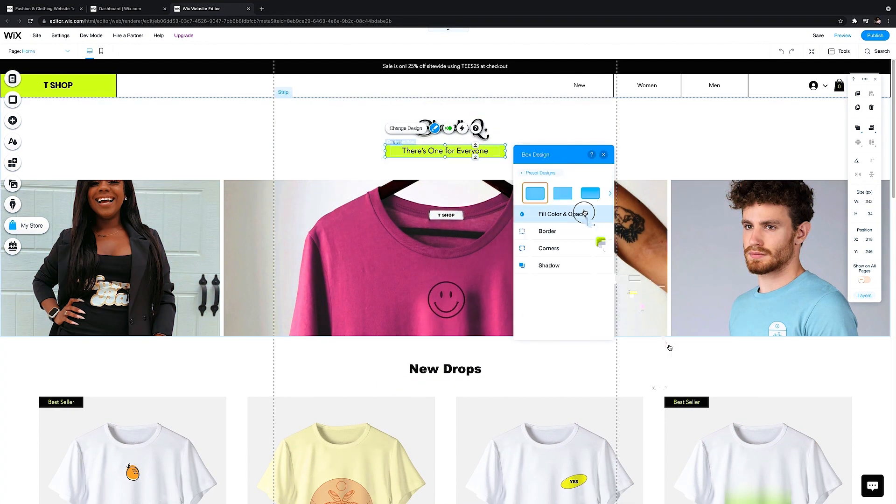
Restyle the tagline as white text on a dark red box and replace the remaining T-shirt gallery images with Hustle Babe photos
{"action": "left_click", "coordinate": [523, 216]}
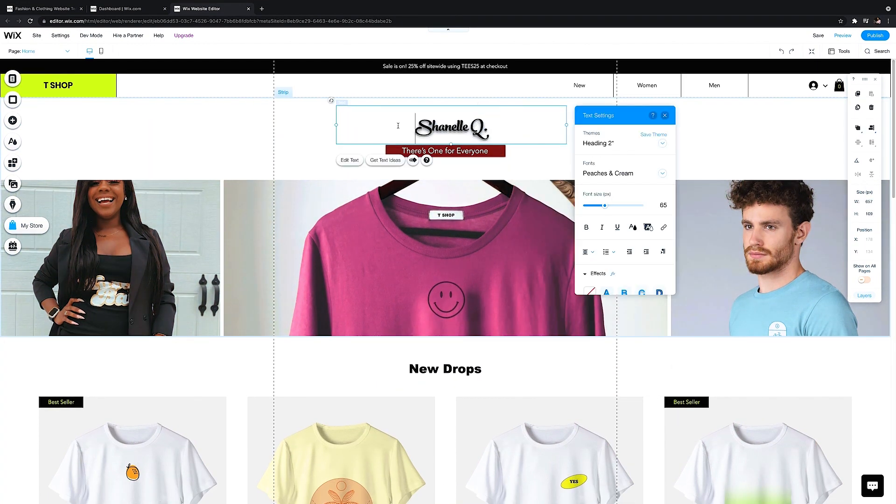
{"action": "left_click_drag", "start_coordinate": [603, 205], "coordinate": [609, 206]}
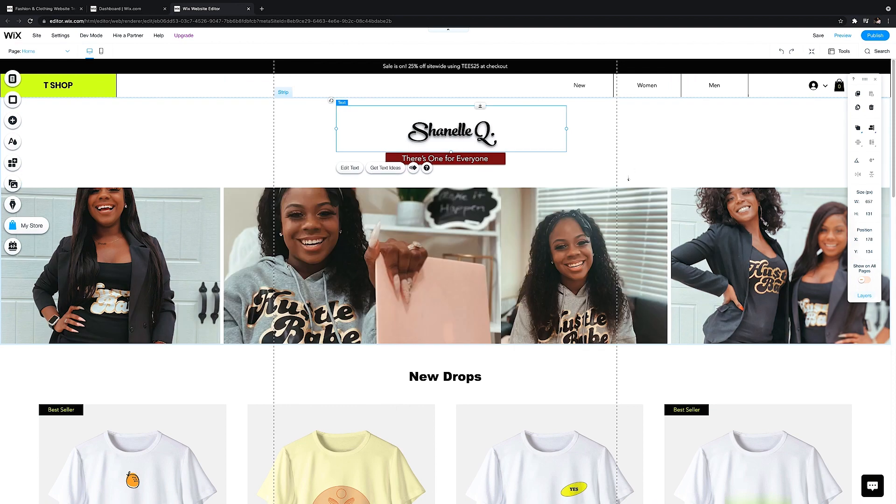
Change the New Drops heading to the brand title's script font and make the Shop New button's text white
{"action": "scroll", "coordinate": [356, 225], "scroll_direction": "down", "scroll_amount": 5}
{"action": "left_click", "coordinate": [383, 223]}
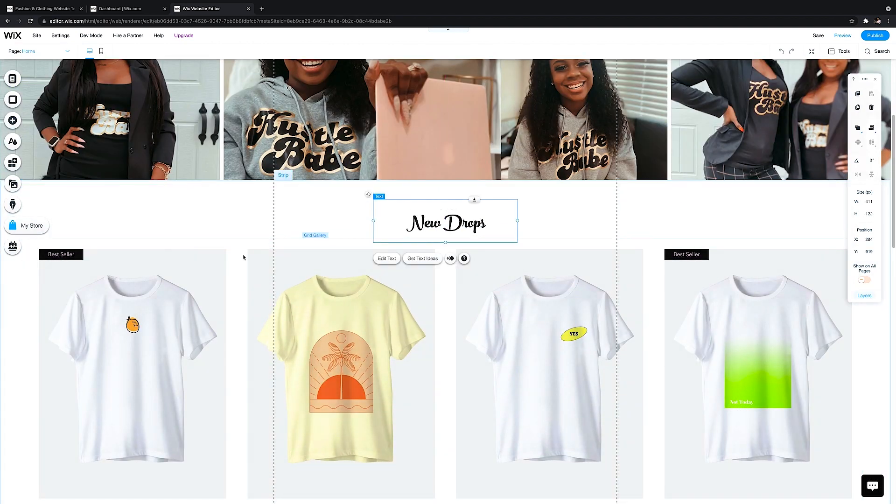
{"action": "scroll", "coordinate": [367, 236], "scroll_direction": "down", "scroll_amount": 6}
{"action": "scroll", "coordinate": [243, 257], "scroll_direction": "down", "scroll_amount": 4}
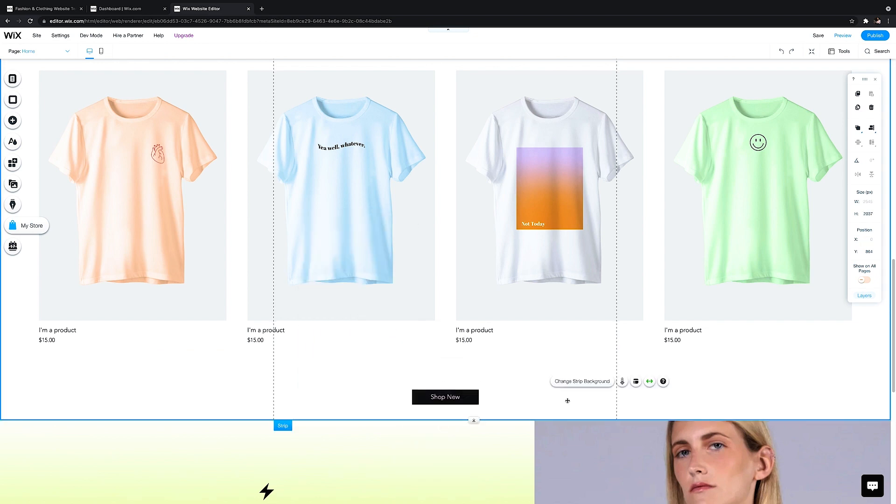
{"action": "left_click", "coordinate": [469, 373]}
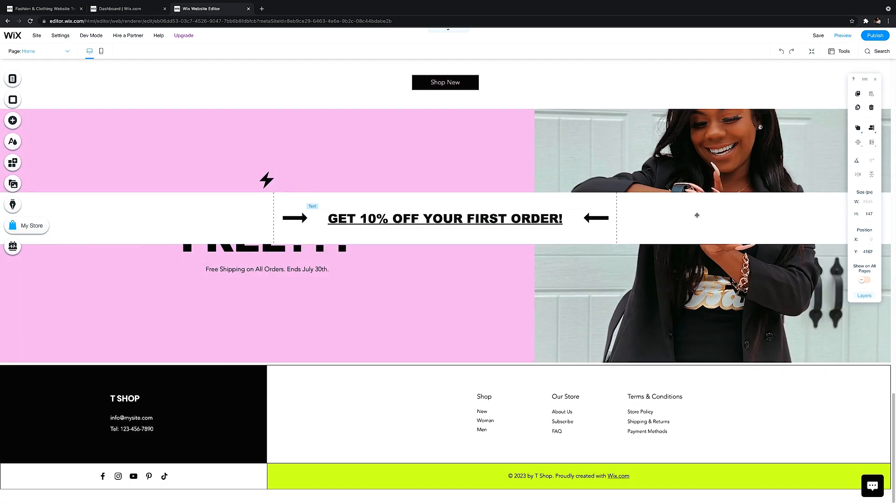
Move the "GET 10% OFF YOUR FIRST ORDER!" strip below the pink free shipping strip and adjust the vertical spacing of the home page sections
{"action": "left_click_drag", "start_coordinate": [677, 226], "coordinate": [677, 425]}
{"action": "left_click_drag", "start_coordinate": [500, 127], "coordinate": [500, 160]}
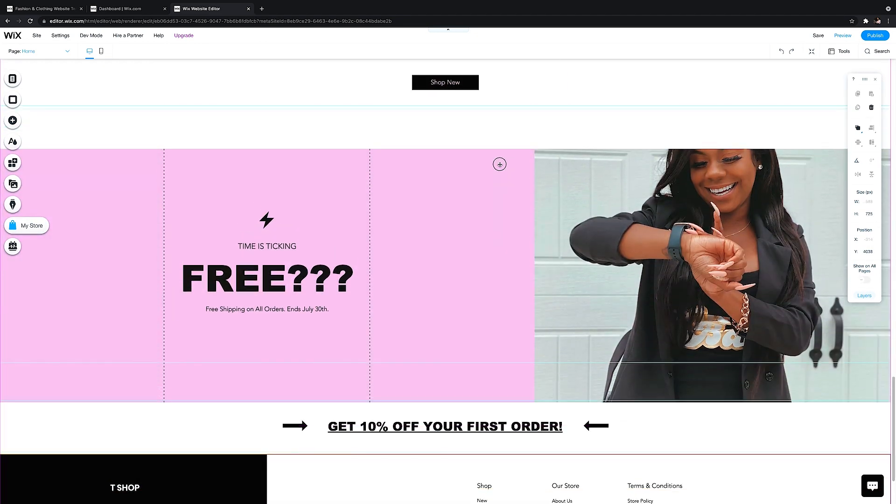
{"action": "scroll", "coordinate": [500, 161], "scroll_direction": "up", "scroll_amount": 16}
{"action": "scroll", "coordinate": [498, 205], "scroll_direction": "down", "scroll_amount": 11}
{"action": "left_click_drag", "start_coordinate": [498, 204], "coordinate": [479, 292]}
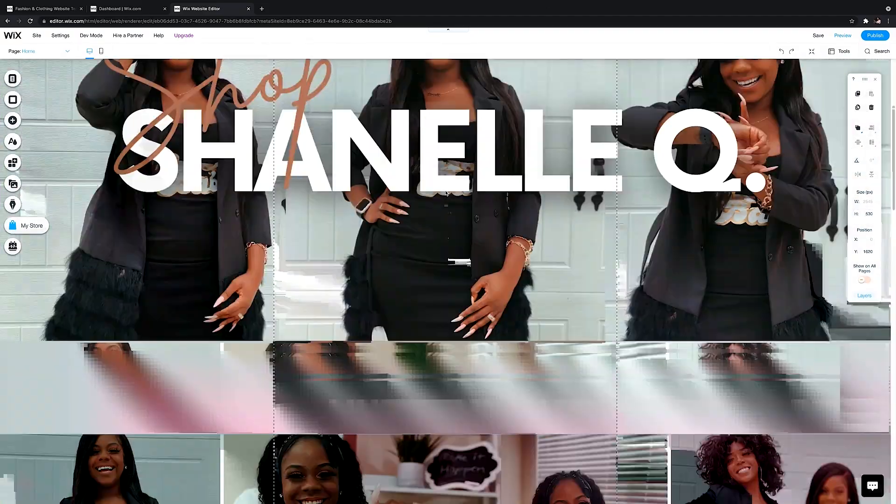
Open the loremipsum.io placeholder text generator in a new browser tab for the About Us section's text
{"action": "scroll", "coordinate": [424, 151], "scroll_direction": "up", "scroll_amount": 4}
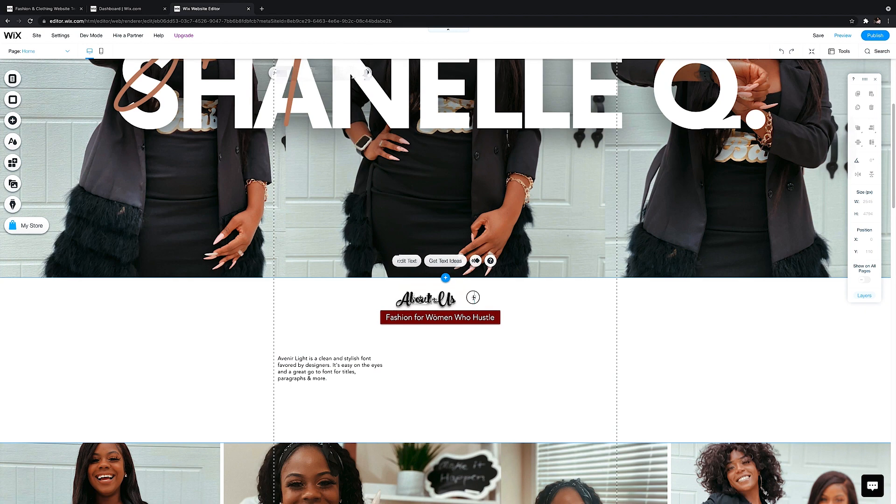
{"action": "left_click", "coordinate": [261, 9]}
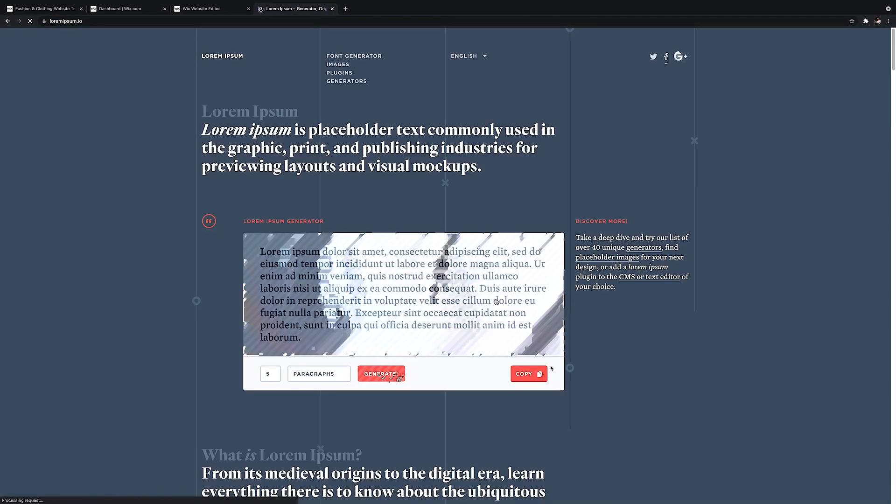